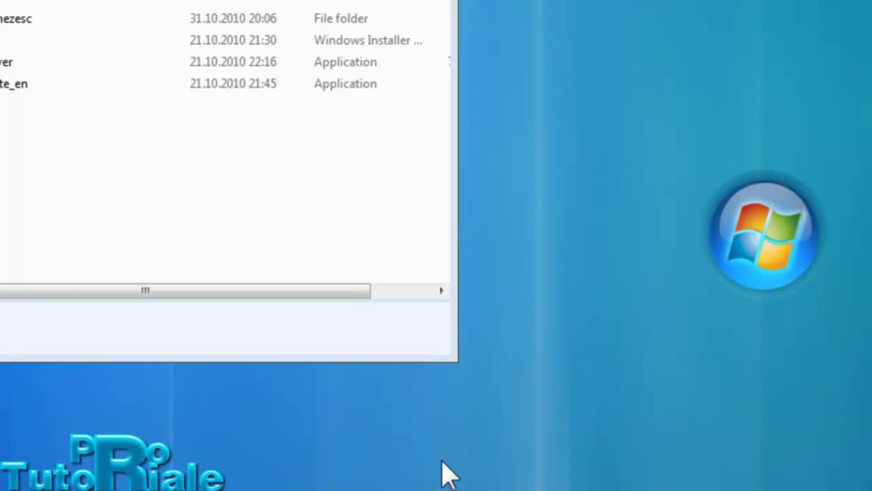
- Make the Explorer window slightly taller, then close it with Alt+F4
{"action": "left_click_drag", "start_coordinate": [461, 361], "coordinate": [461, 373]}
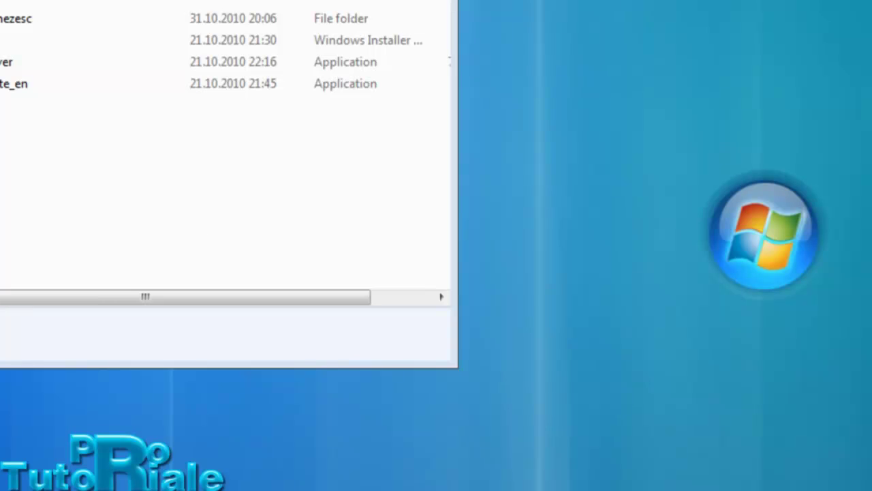
{"action": "key", "text": "alt+F4"}
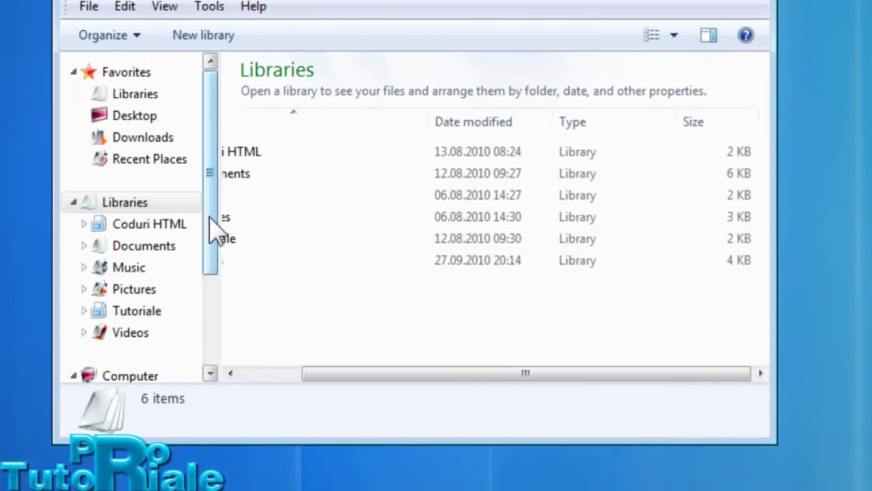
- Open the Server folder on drive E and inspect InstantServer, hamachi, Metin Chinezesc and navicat9_lite_en
{"action": "scroll", "coordinate": [216, 232], "scroll_direction": "down", "scroll_amount": 2}
{"action": "left_click", "coordinate": [172, 326]}
{"action": "double_click", "coordinate": [300, 140]}
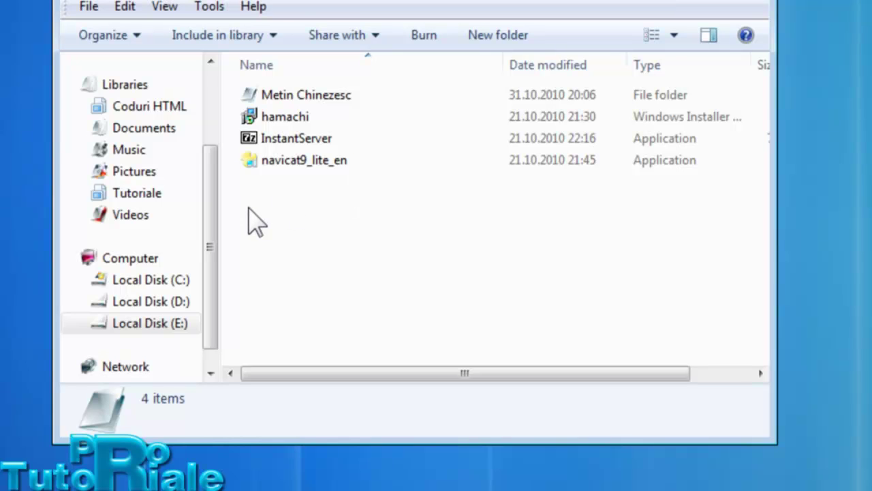
{"action": "left_click", "coordinate": [296, 138]}
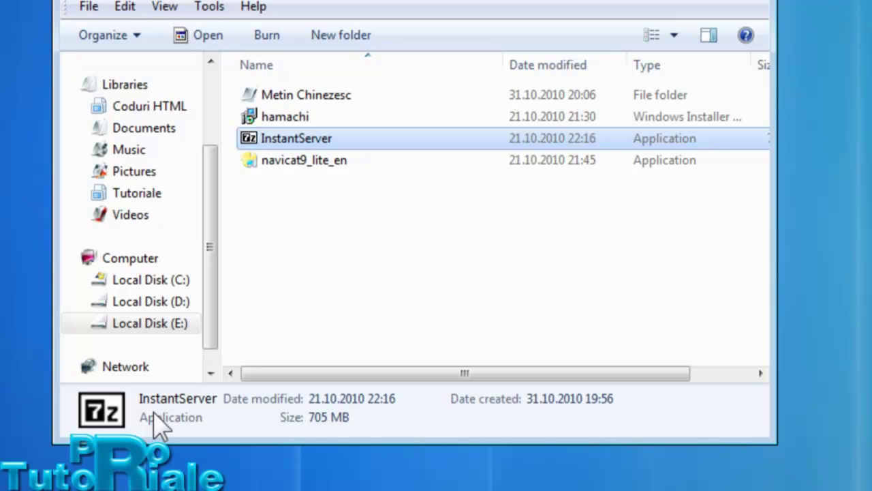
{"action": "left_click", "coordinate": [574, 118]}
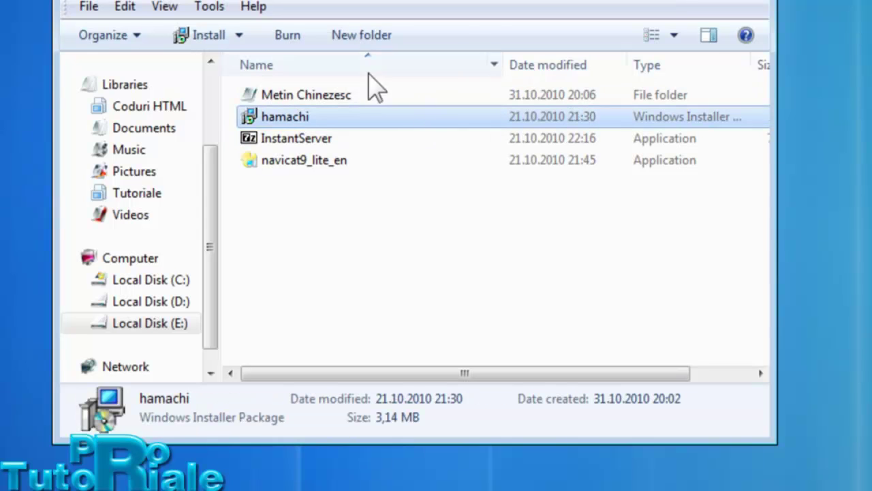
{"action": "left_click", "coordinate": [344, 92]}
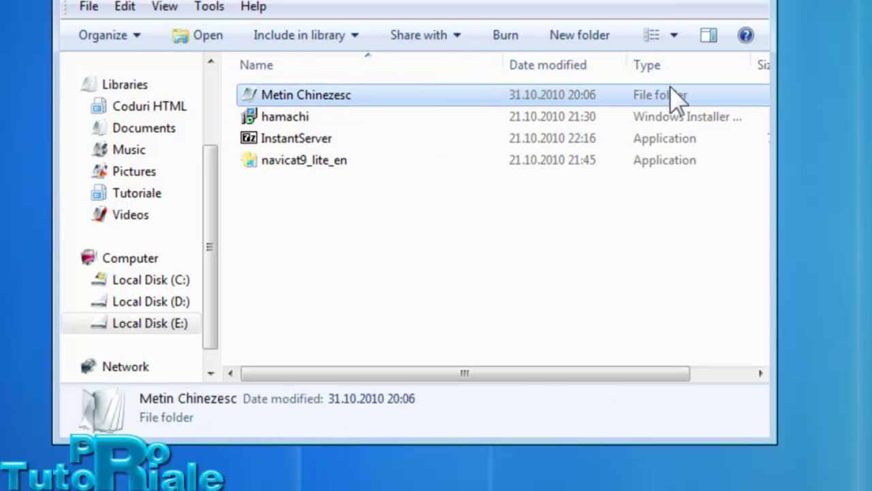
{"action": "left_click", "coordinate": [305, 163]}
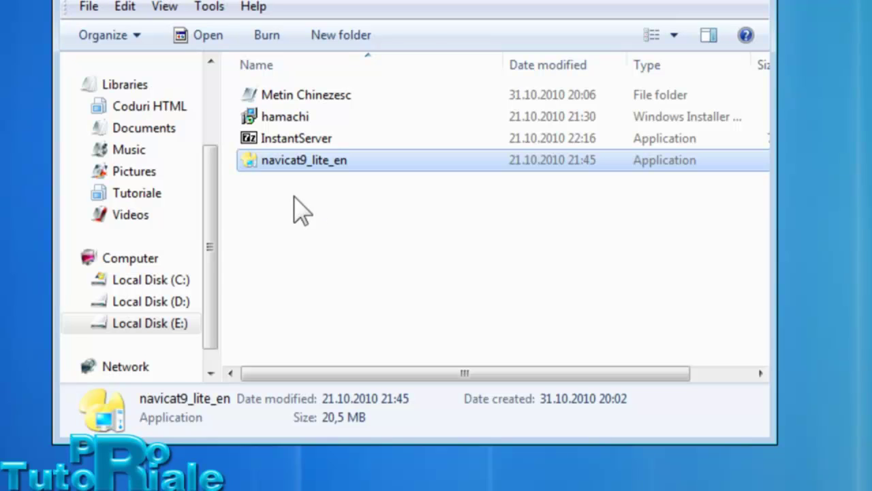
- Select the Metin Chinezesc folder briefly, then run the hamachi installer package
{"action": "left_click", "coordinate": [291, 203]}
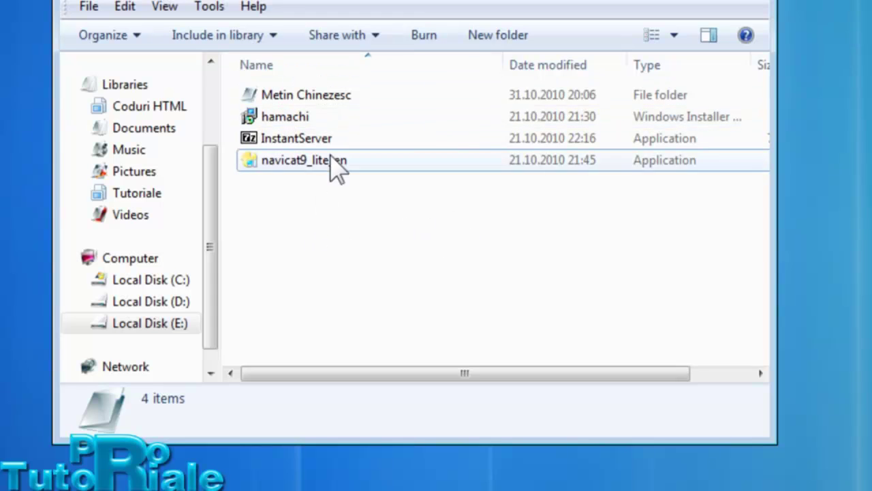
{"action": "left_click", "coordinate": [335, 95]}
{"action": "left_click", "coordinate": [414, 235]}
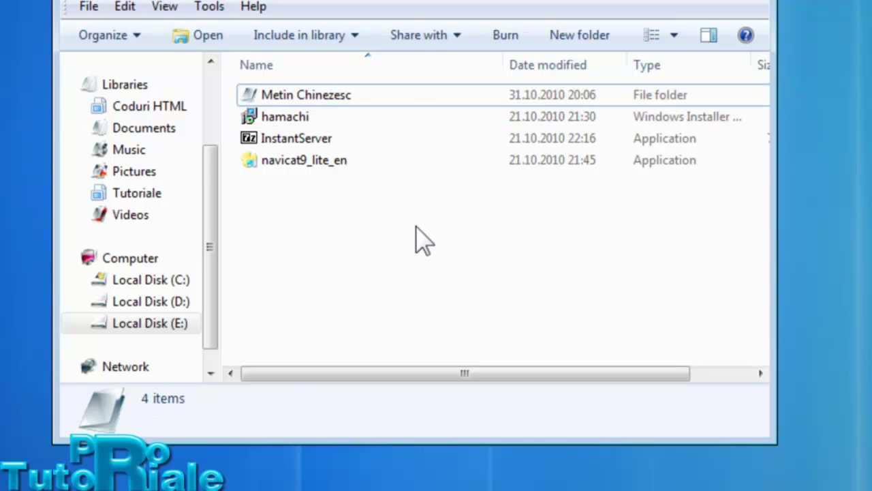
{"action": "right_click", "coordinate": [298, 205]}
{"action": "left_click", "coordinate": [246, 214]}
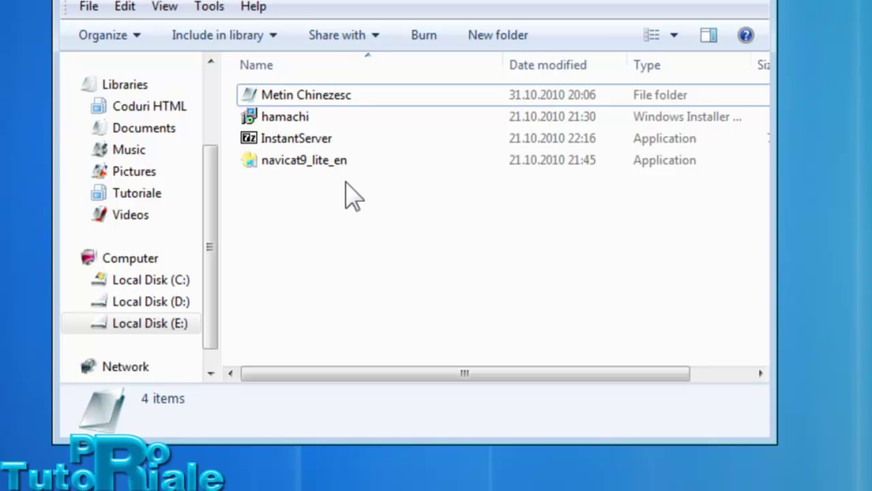
{"action": "left_click", "coordinate": [343, 97]}
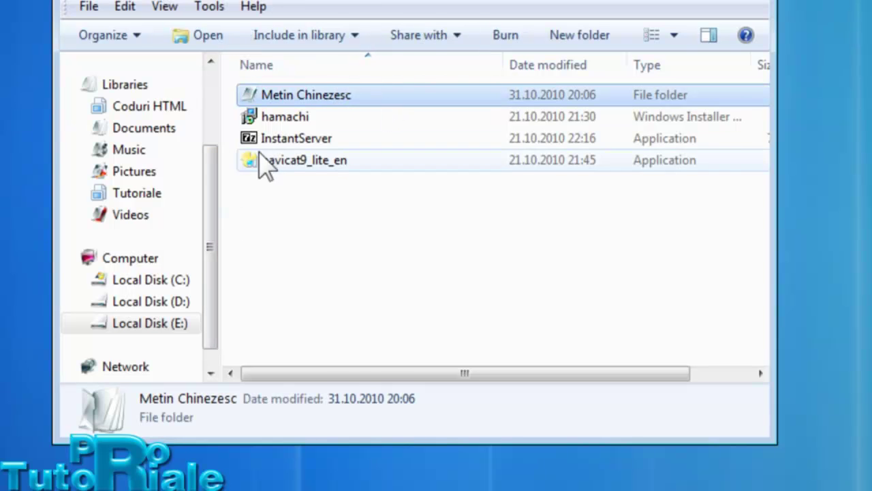
{"action": "left_click", "coordinate": [313, 225]}
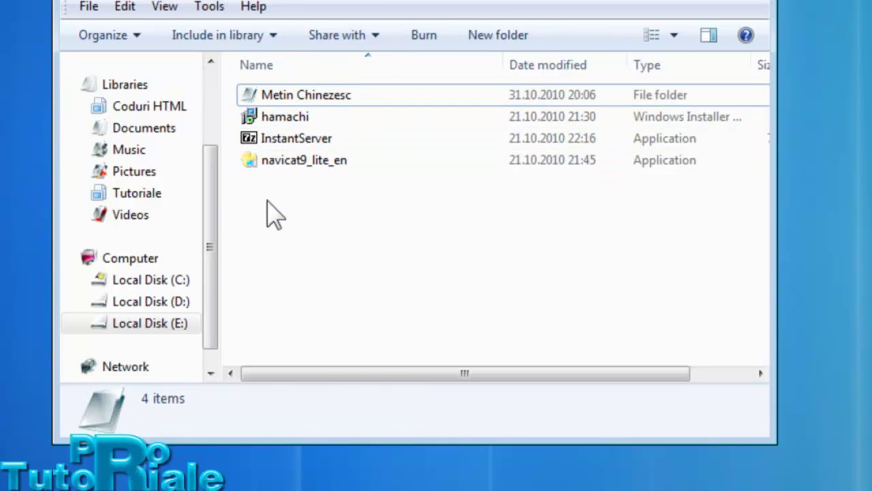
{"action": "double_click", "coordinate": [284, 123]}
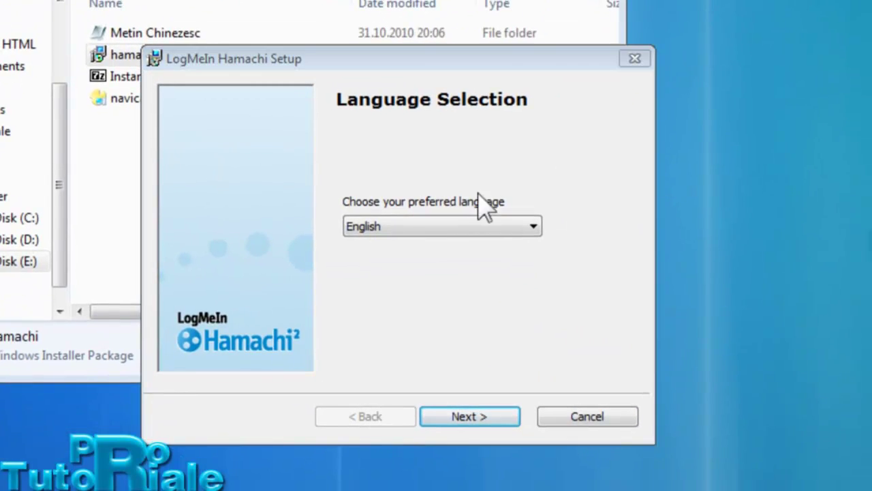
- Keep English as the setup language and continue to the licence terms
{"action": "left_click", "coordinate": [431, 229]}
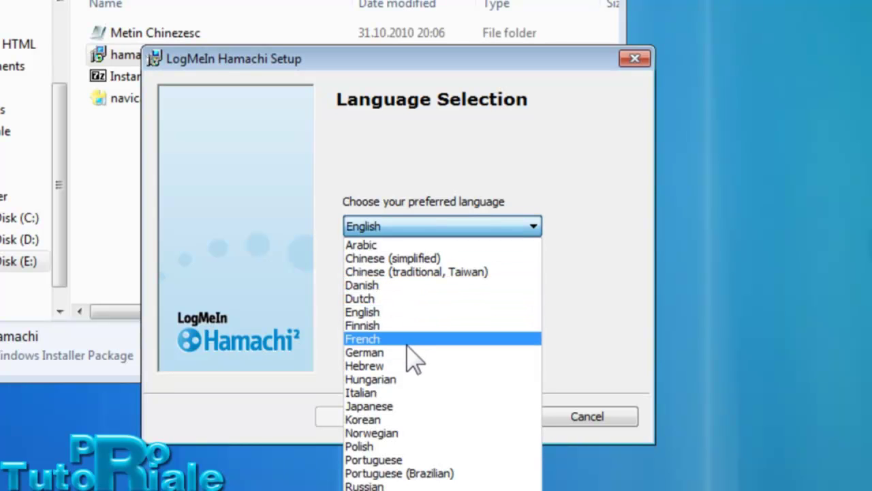
{"action": "key", "text": "Escape"}
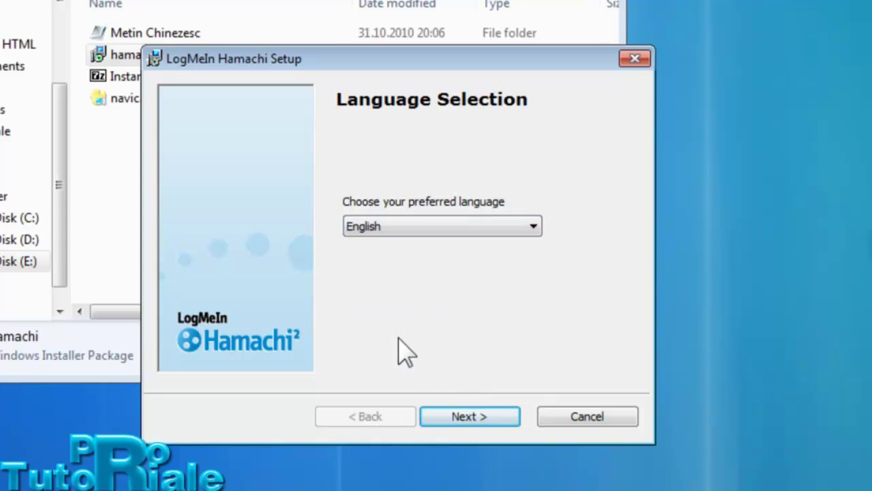
{"action": "left_click", "coordinate": [455, 416]}
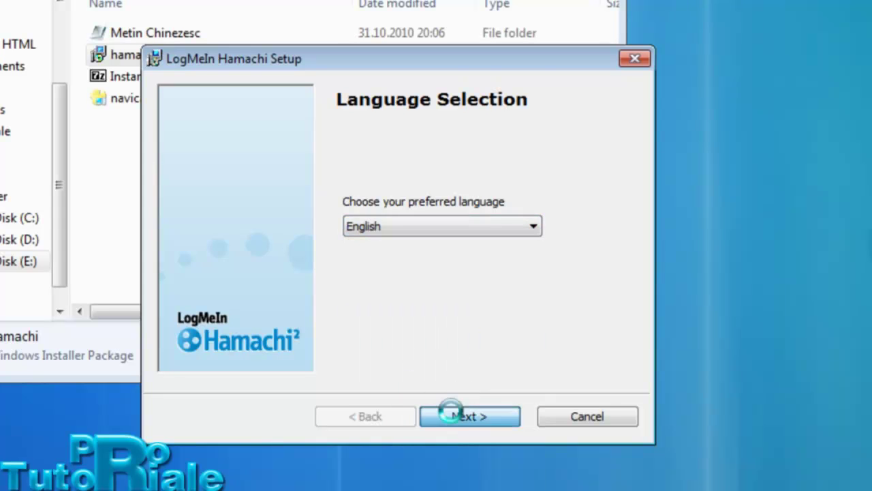
{"action": "left_click", "coordinate": [455, 417]}
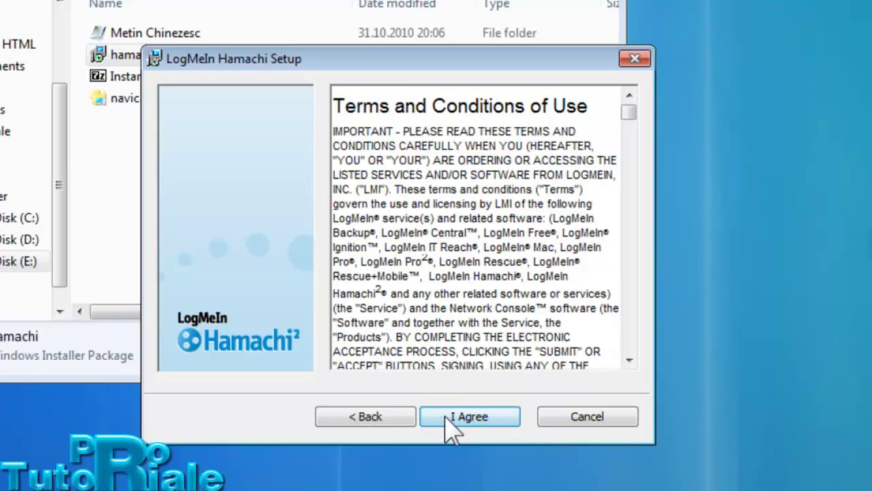
- Accept the terms and enable a desktop shortcut, keeping C:\Program Files\LogMeIn Hamachi\ as destination
{"action": "left_click_drag", "start_coordinate": [625, 118], "coordinate": [617, 349]}
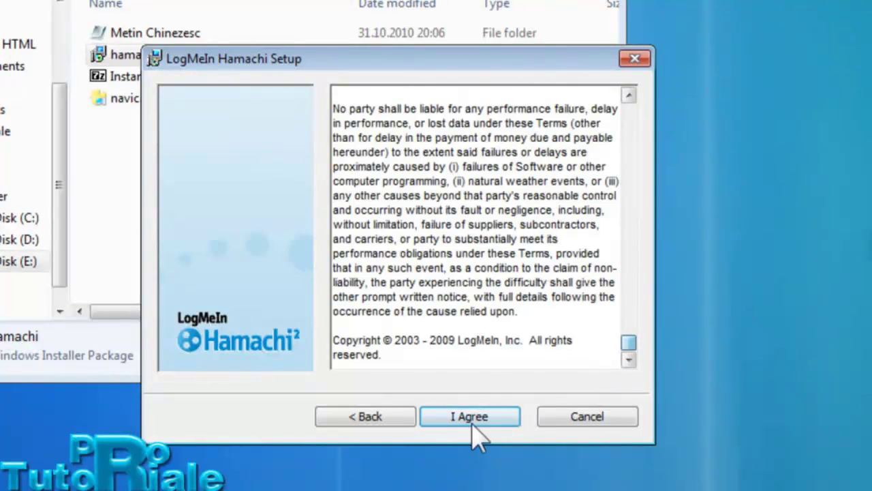
{"action": "left_click", "coordinate": [470, 419]}
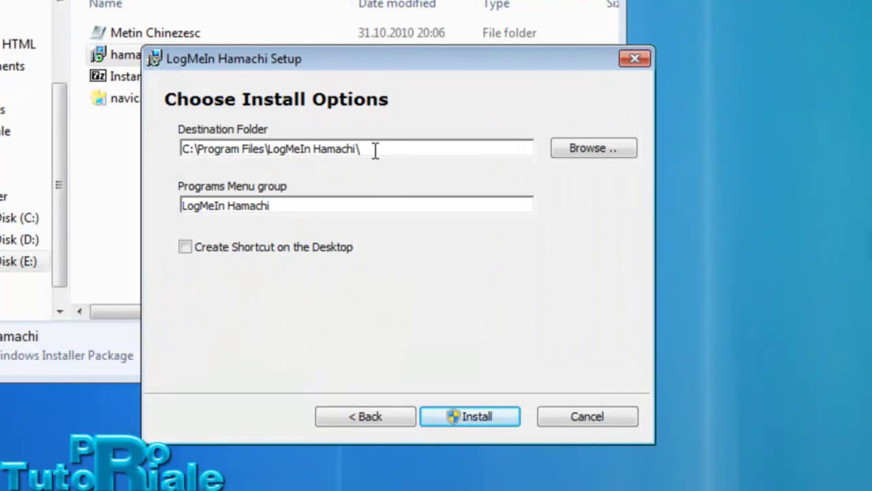
{"action": "left_click_drag", "start_coordinate": [374, 150], "coordinate": [39, 150]}
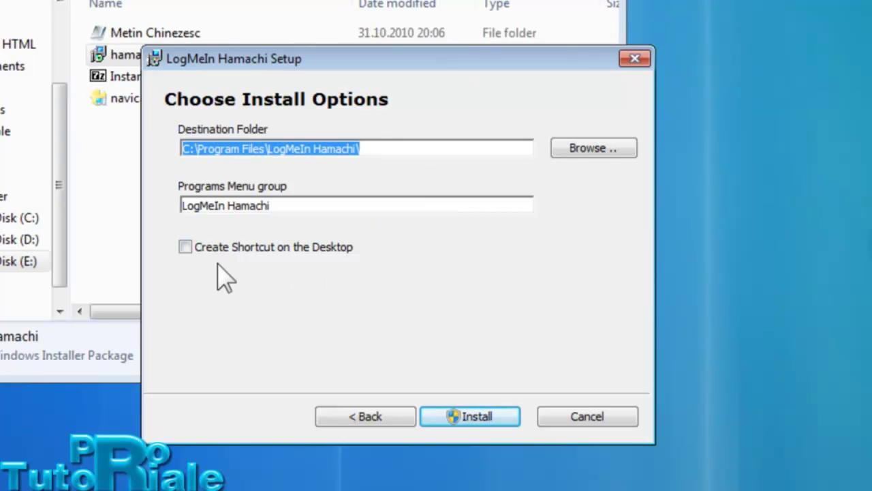
{"action": "left_click", "coordinate": [230, 247]}
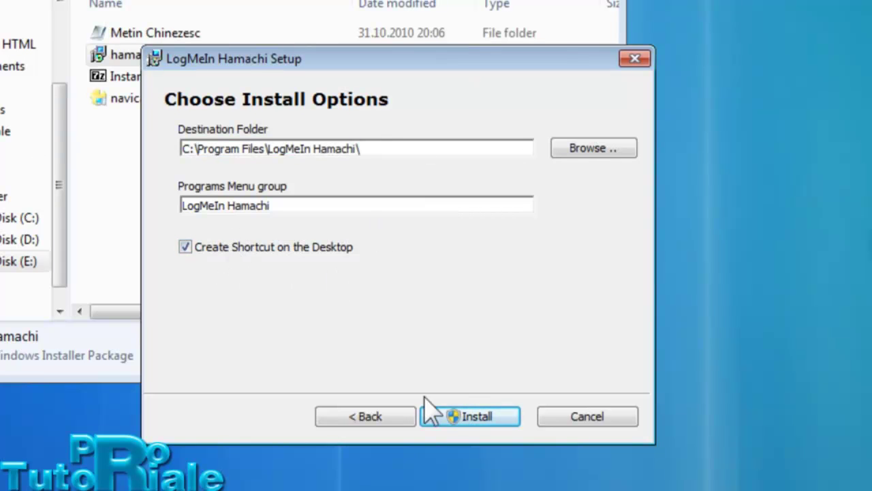
- Install LogMeIn Hamachi and finish setup with Launch Hamachi left ticked
{"action": "left_click", "coordinate": [451, 425]}
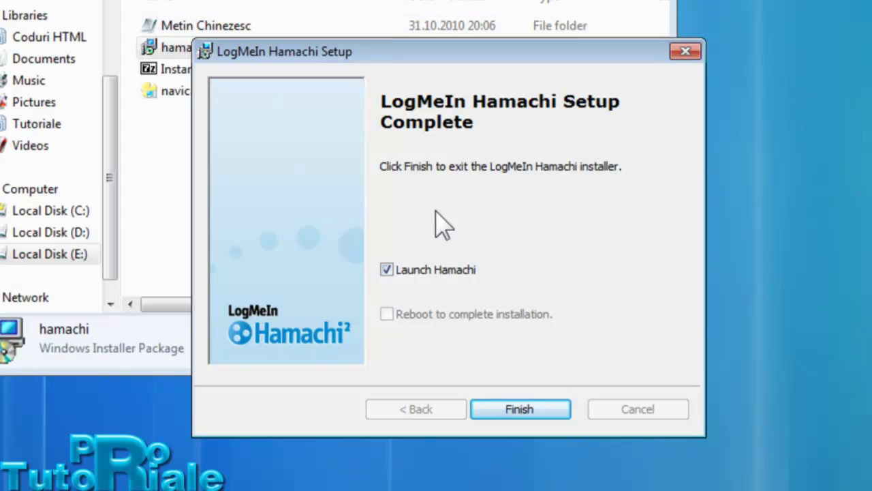
{"action": "left_click", "coordinate": [512, 413]}
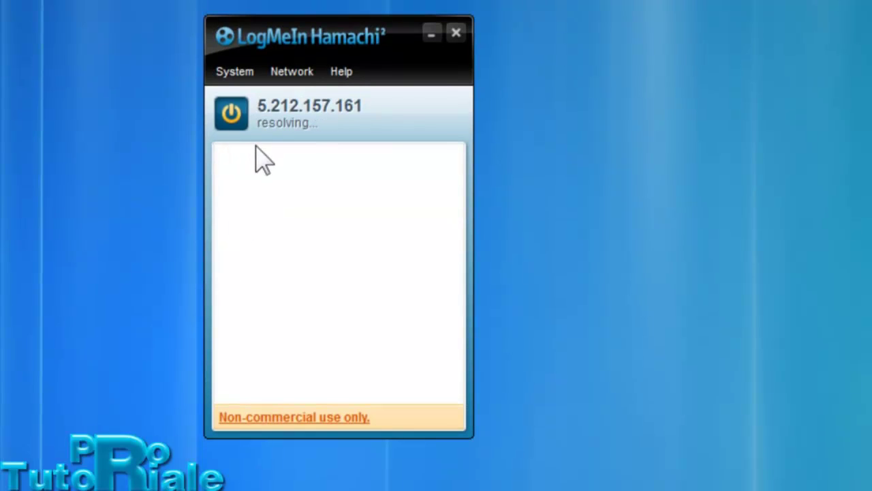
- Power Hamachi off and back on so it comes online at 5.212.157.161
{"action": "left_click", "coordinate": [236, 126]}
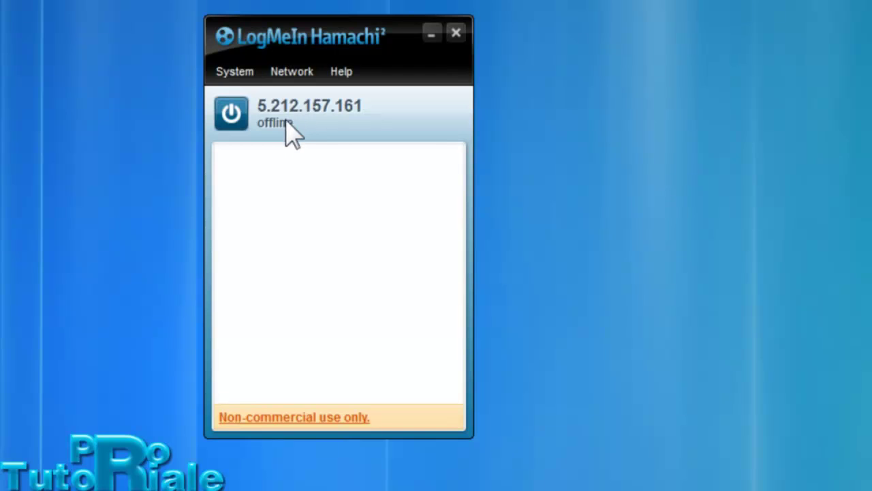
{"action": "left_click", "coordinate": [239, 113]}
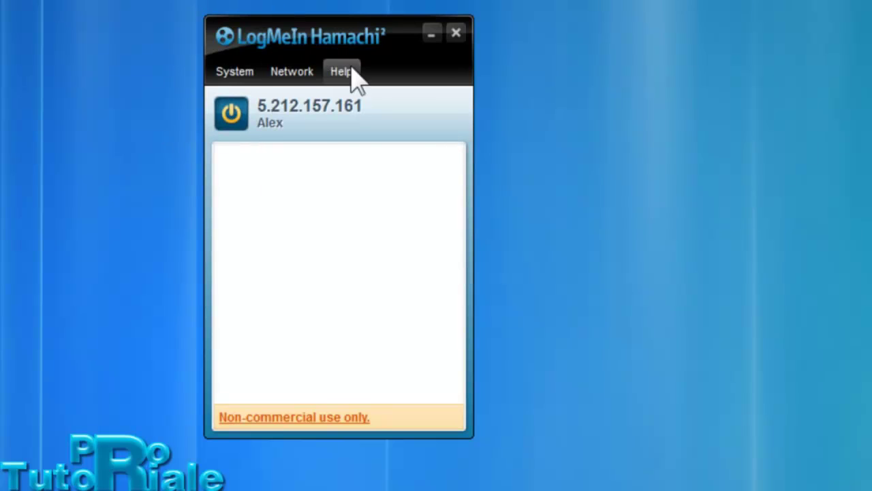
- Create a new network named 'Server Privat Alex' protected by a password
{"action": "left_click", "coordinate": [293, 73]}
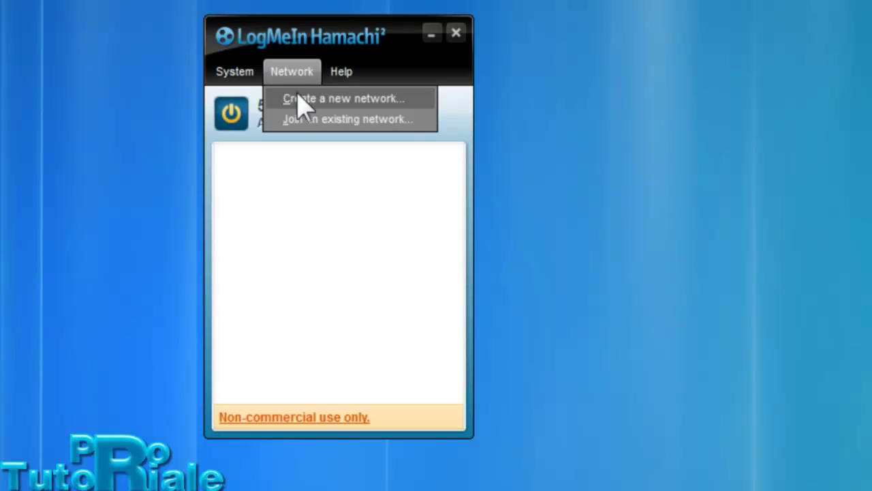
{"action": "left_click", "coordinate": [304, 99]}
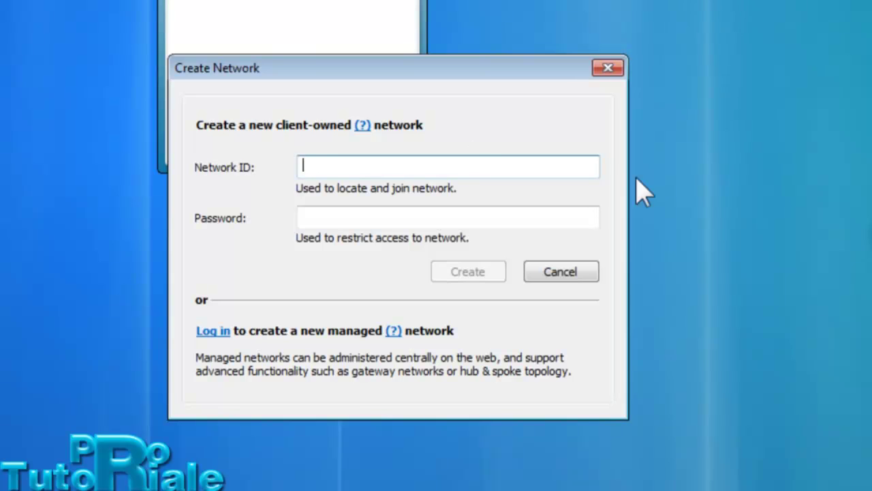
{"action": "type", "text": "Server Privat Alex"}
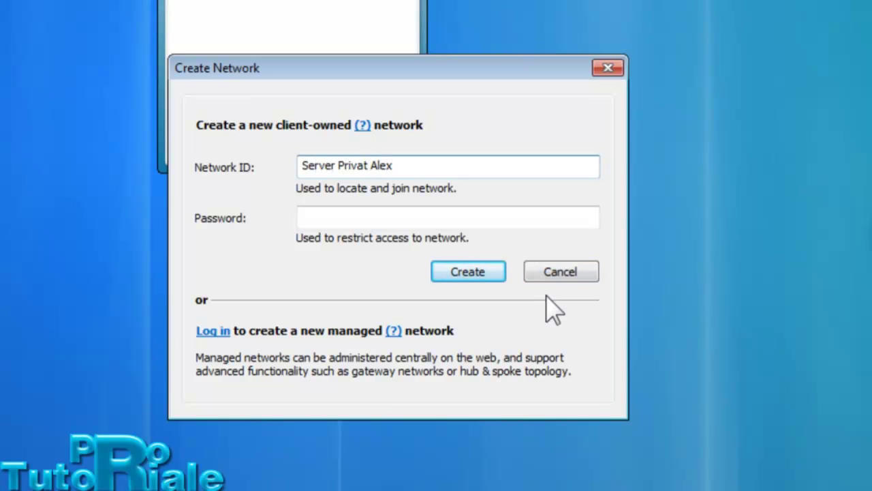
{"action": "left_click", "coordinate": [312, 215]}
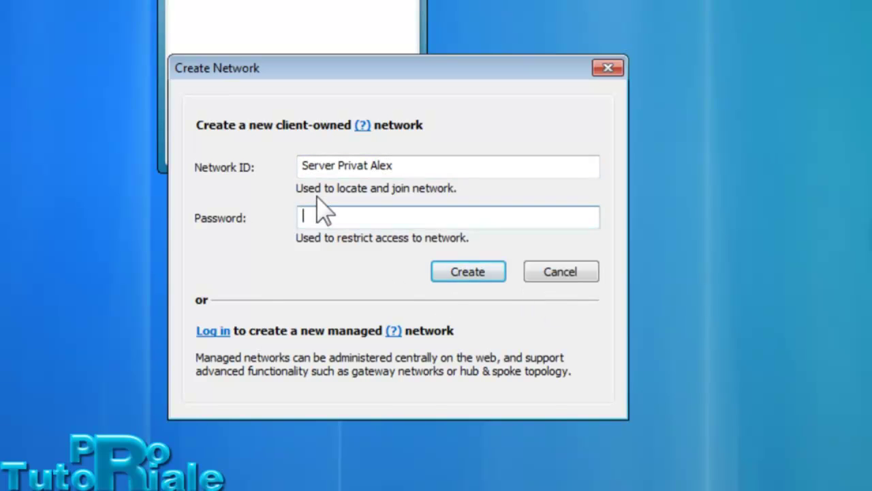
{"action": "type", "text": "12345"}
{"action": "left_click", "coordinate": [492, 276]}
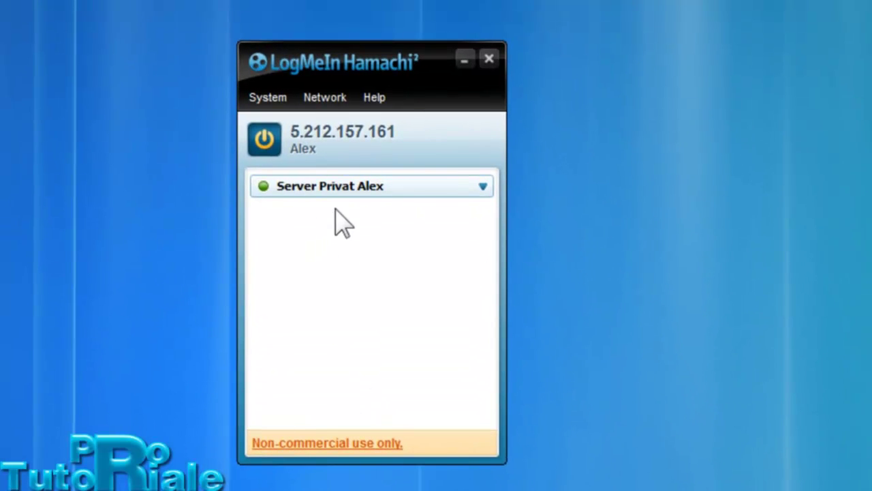
- Change Server Privat Alex's access settings so joining no longer requires a password
{"action": "right_click", "coordinate": [338, 158]}
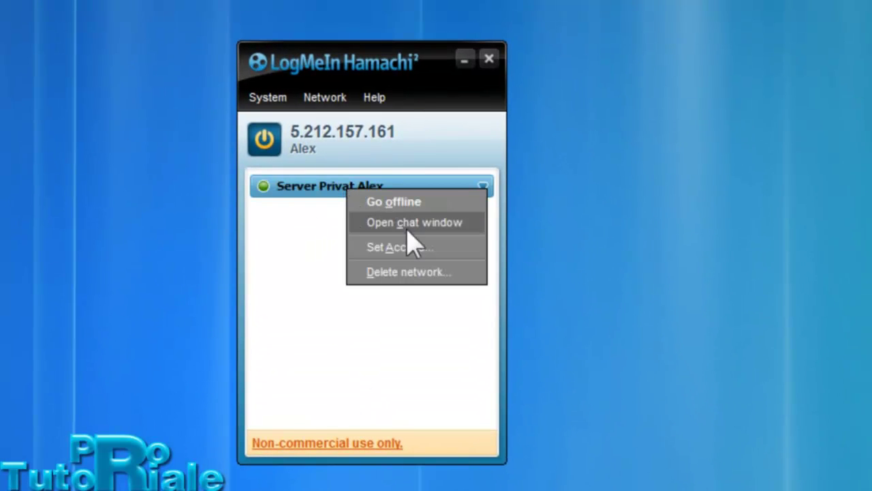
{"action": "left_click", "coordinate": [405, 247]}
{"action": "left_click", "coordinate": [225, 248]}
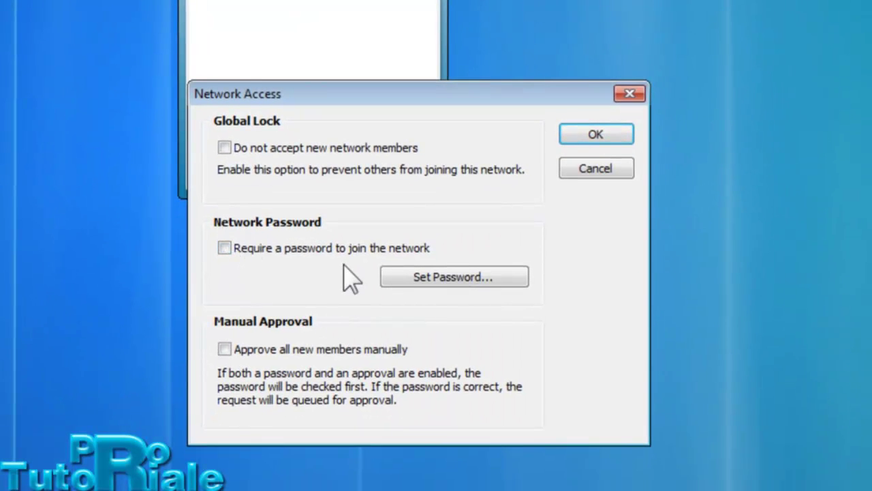
{"action": "left_click", "coordinate": [579, 141]}
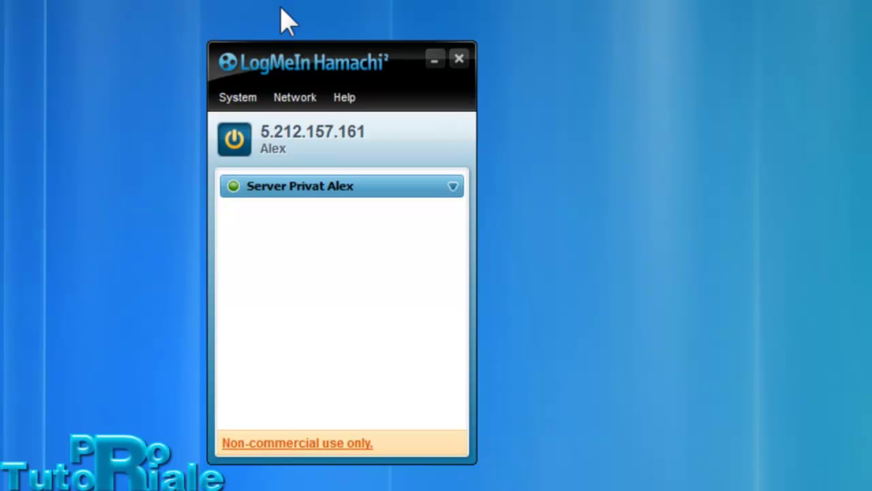
- Open the Join an existing network form, then cancel it without joining
{"action": "left_click", "coordinate": [305, 99]}
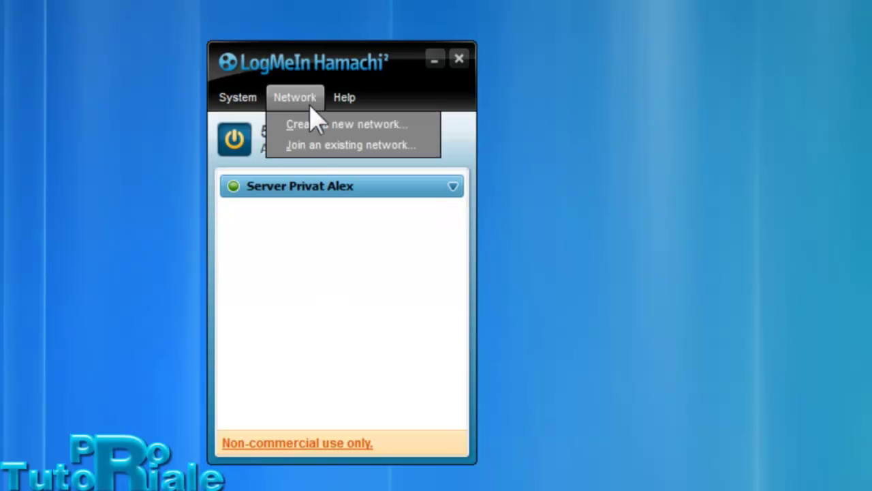
{"action": "left_click", "coordinate": [323, 146]}
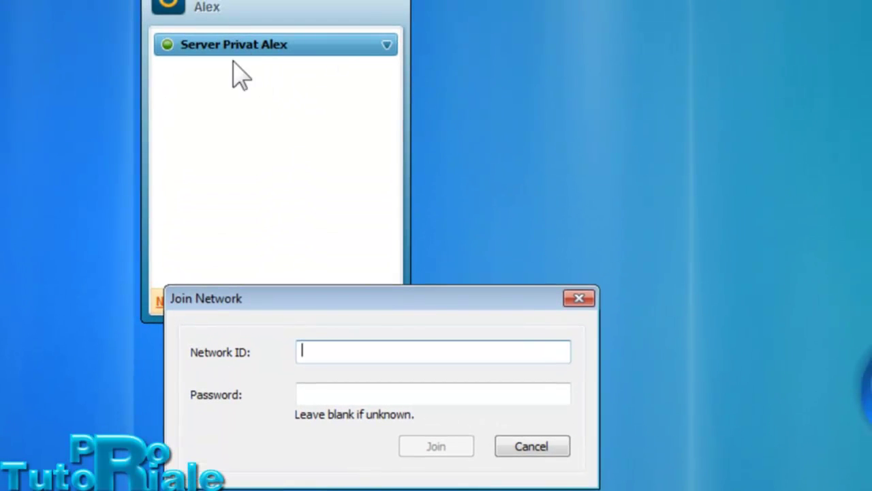
{"action": "left_click", "coordinate": [302, 394]}
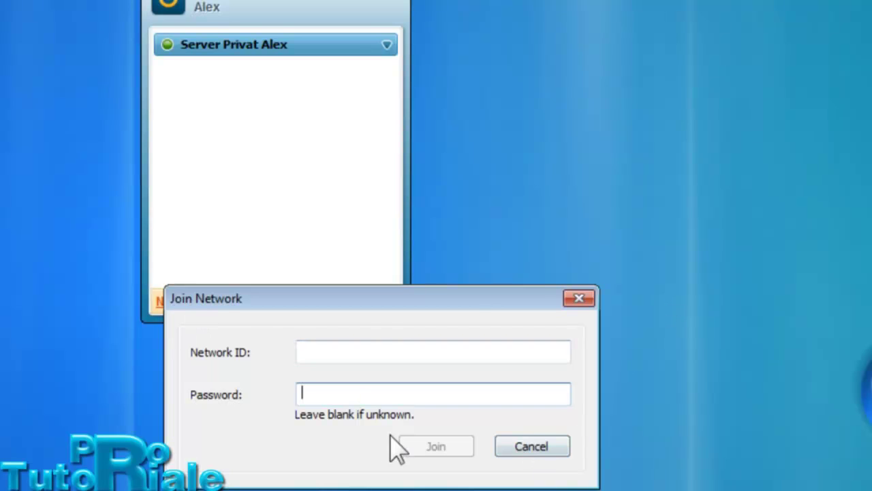
{"action": "left_click", "coordinate": [514, 454]}
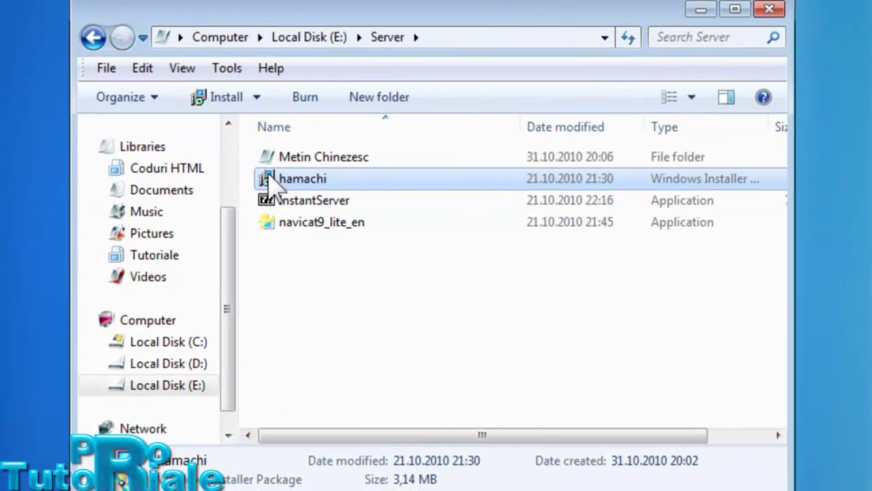
- Extract the InstantServer archive to E:\Server\, entering the archive password
{"action": "left_click", "coordinate": [295, 203]}
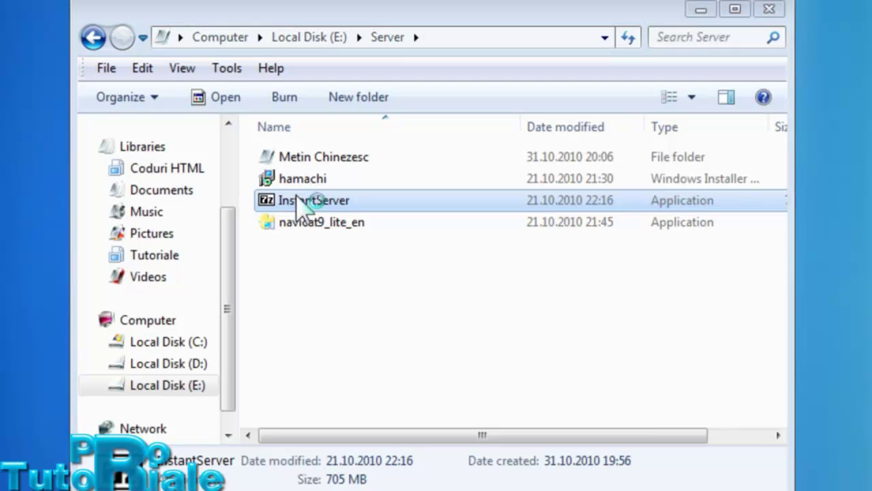
{"action": "left_click", "coordinate": [504, 365]}
{"action": "left_click_drag", "start_coordinate": [485, 364], "coordinate": [357, 384]}
{"action": "left_click", "coordinate": [512, 362]}
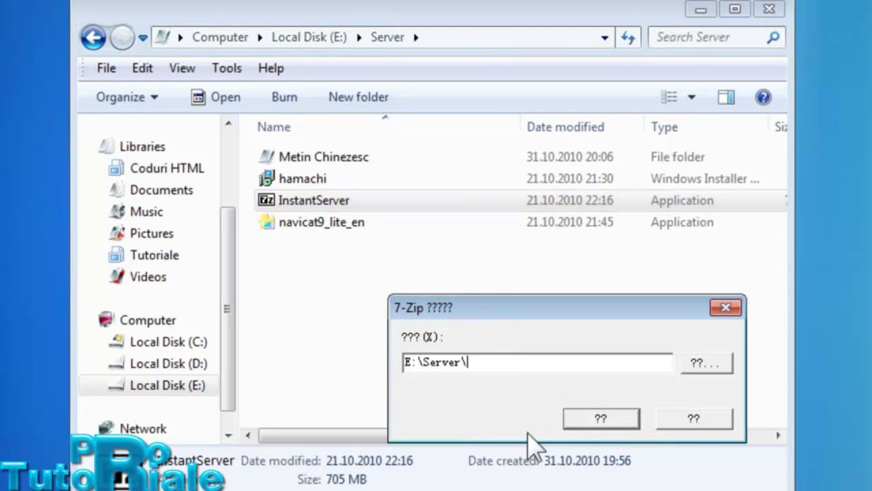
{"action": "left_click", "coordinate": [596, 419]}
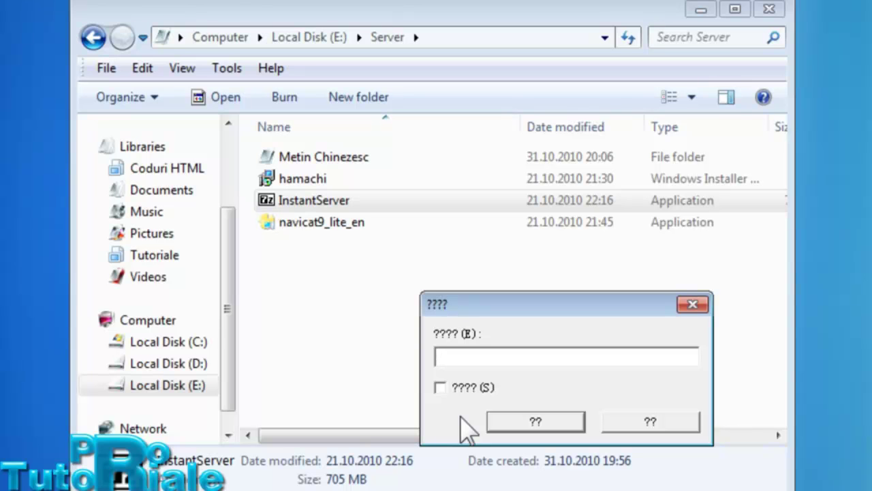
{"action": "type", "text": "**"}
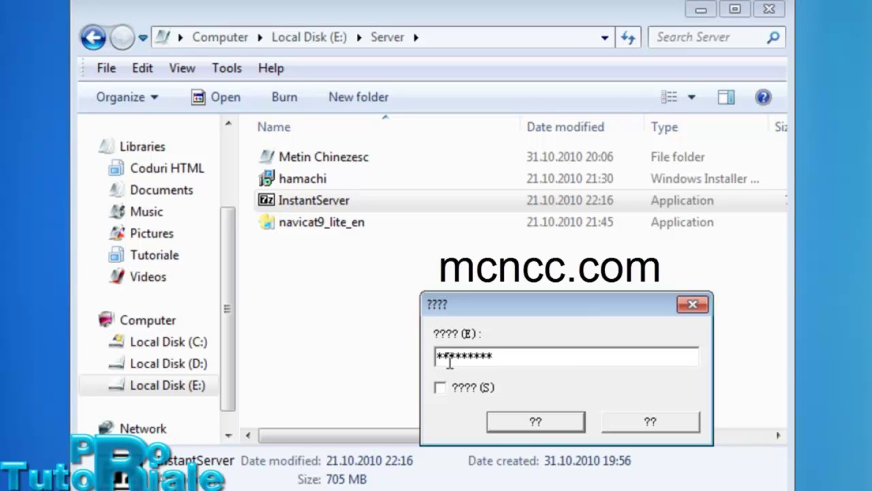
{"action": "left_click", "coordinate": [505, 424]}
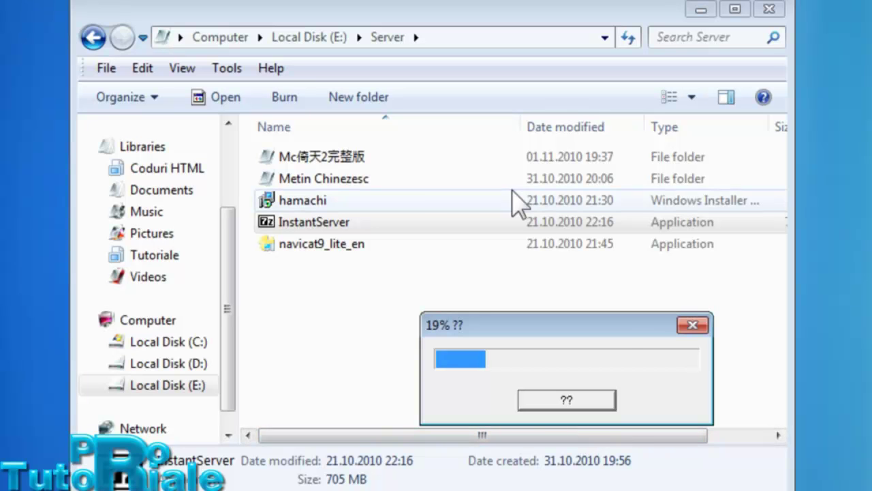
- Open Metin Chinezesc, then its Metin2 Evolution folder, and look over the contents
{"action": "double_click", "coordinate": [407, 183]}
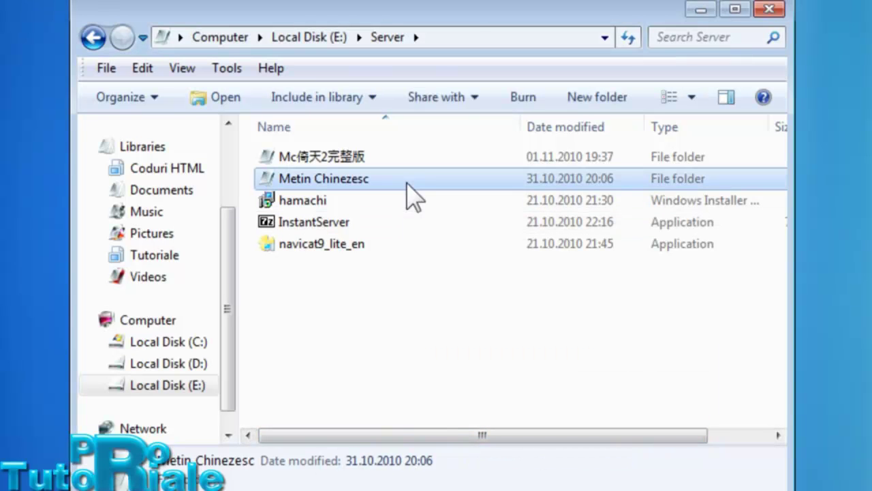
{"action": "double_click", "coordinate": [303, 163]}
{"action": "scroll", "coordinate": [329, 197], "scroll_direction": "down", "scroll_amount": 4}
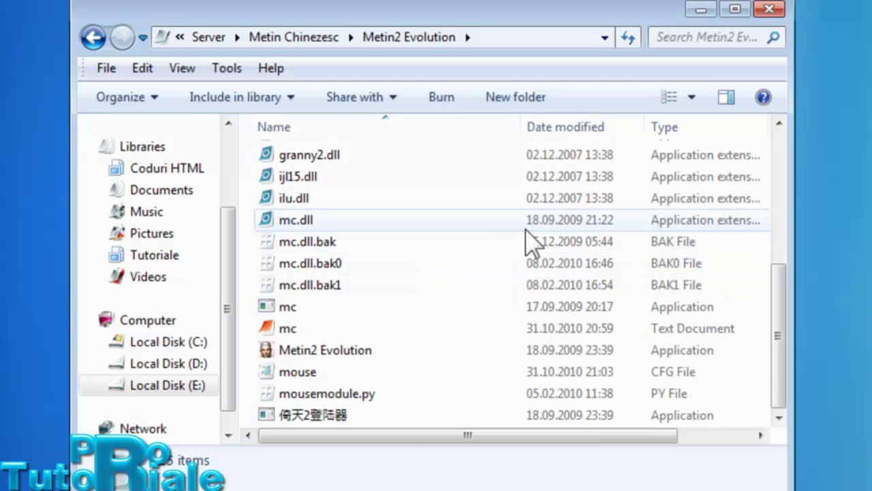
{"action": "scroll", "coordinate": [522, 288], "scroll_direction": "up", "scroll_amount": 4}
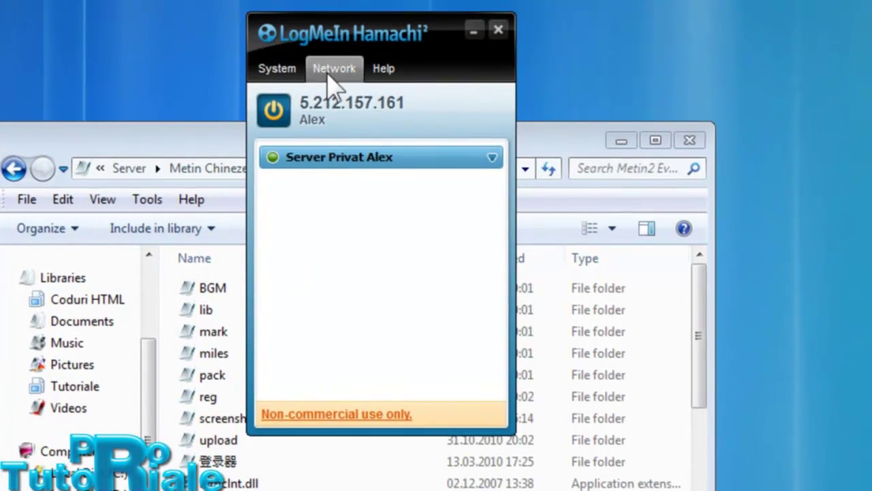
- Open Hamachi's Join an existing network form and cancel it unused
{"action": "left_click", "coordinate": [333, 70]}
{"action": "left_click", "coordinate": [384, 116]}
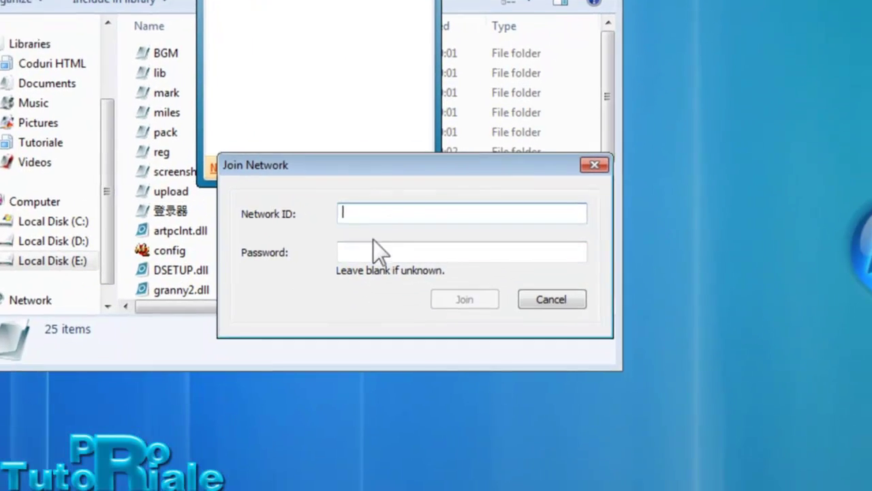
{"action": "left_click", "coordinate": [564, 253]}
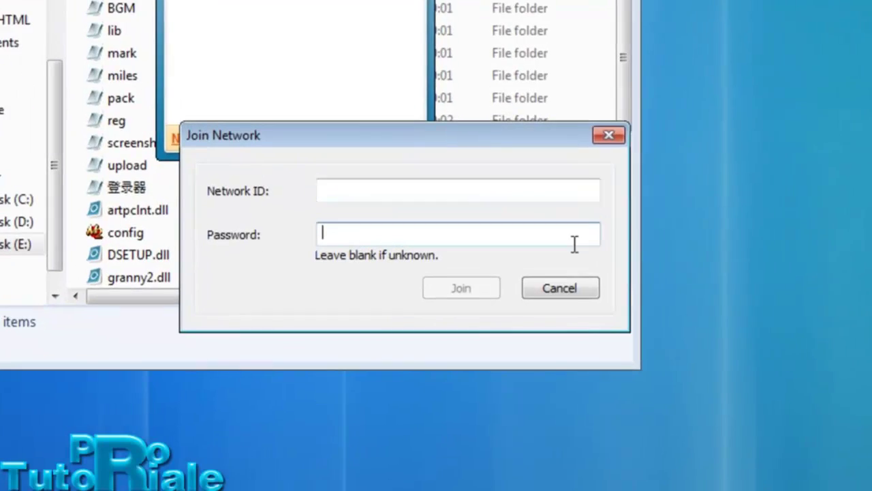
{"action": "left_click", "coordinate": [555, 302]}
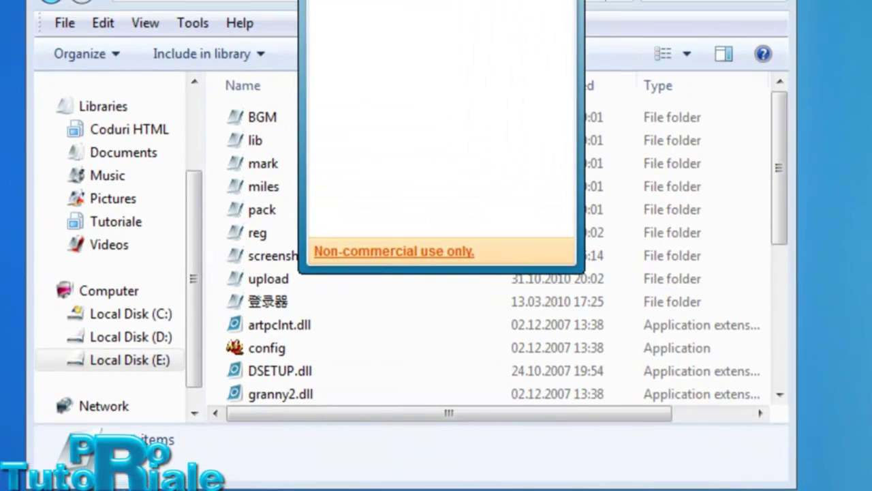
- Select the Metin2 Evolution application, then step back two folder levels
{"action": "scroll", "coordinate": [416, 292], "scroll_direction": "down", "scroll_amount": 3}
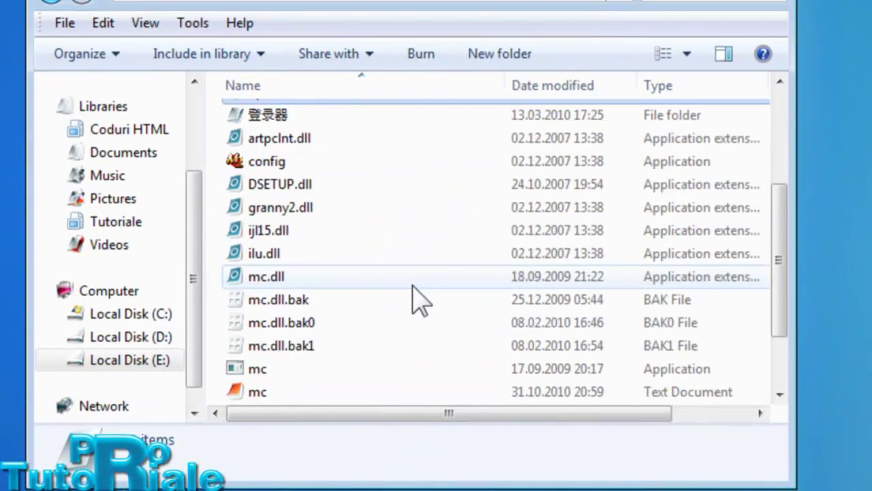
{"action": "scroll", "coordinate": [326, 347], "scroll_direction": "down", "scroll_amount": 2}
{"action": "left_click", "coordinate": [321, 324]}
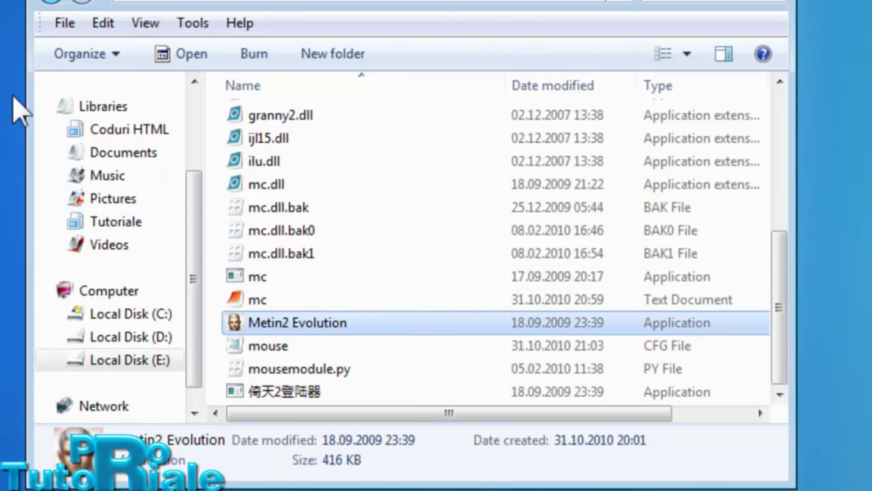
{"action": "left_click", "coordinate": [61, 2]}
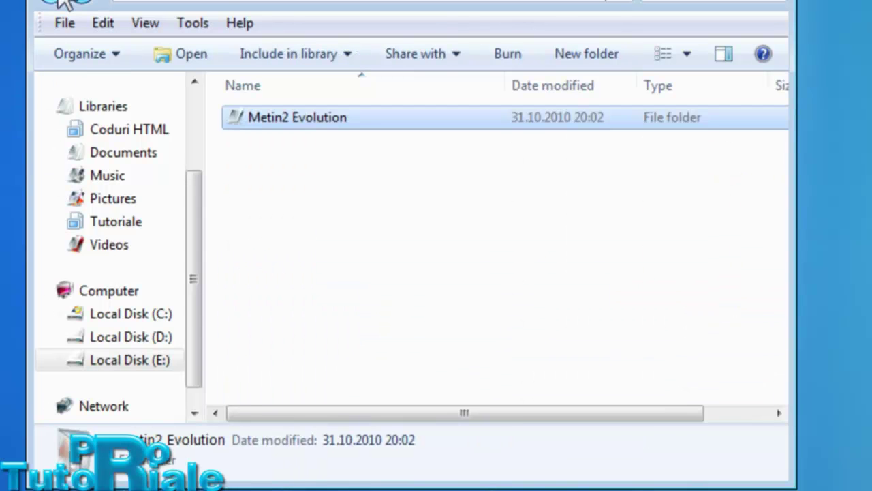
{"action": "left_click", "coordinate": [61, 1]}
- Reopen Metin Chinezesc and Metin2 Evolution, then return to the top of Local Disk (E:)
{"action": "double_click", "coordinate": [272, 141]}
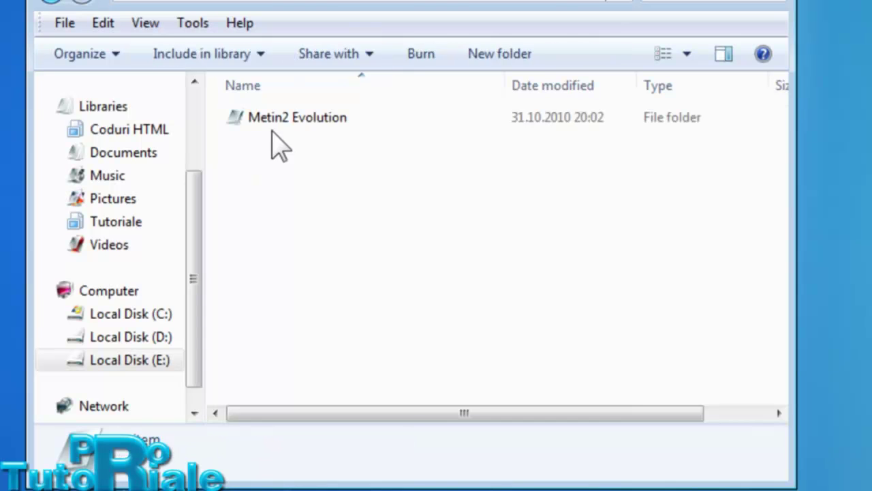
{"action": "double_click", "coordinate": [282, 132]}
{"action": "scroll", "coordinate": [409, 218], "scroll_direction": "down", "scroll_amount": 5}
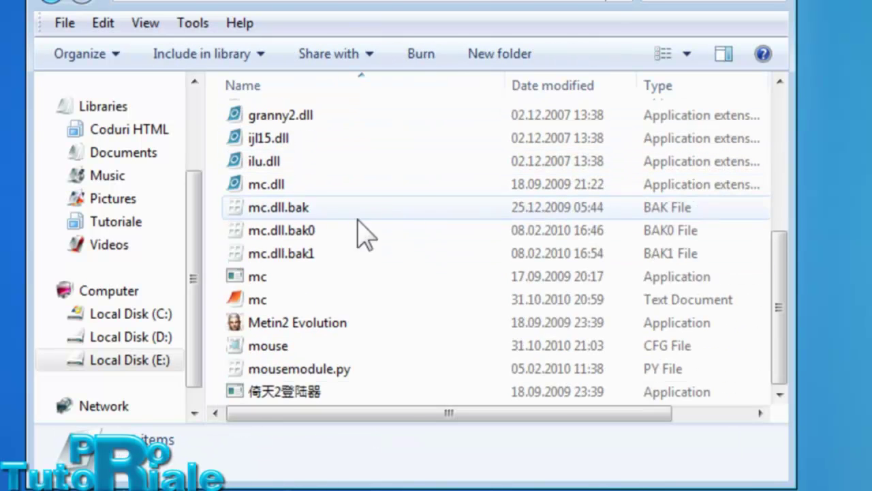
{"action": "scroll", "coordinate": [422, 252], "scroll_direction": "up", "scroll_amount": 4}
{"action": "scroll", "coordinate": [422, 252], "scroll_direction": "down", "scroll_amount": 4}
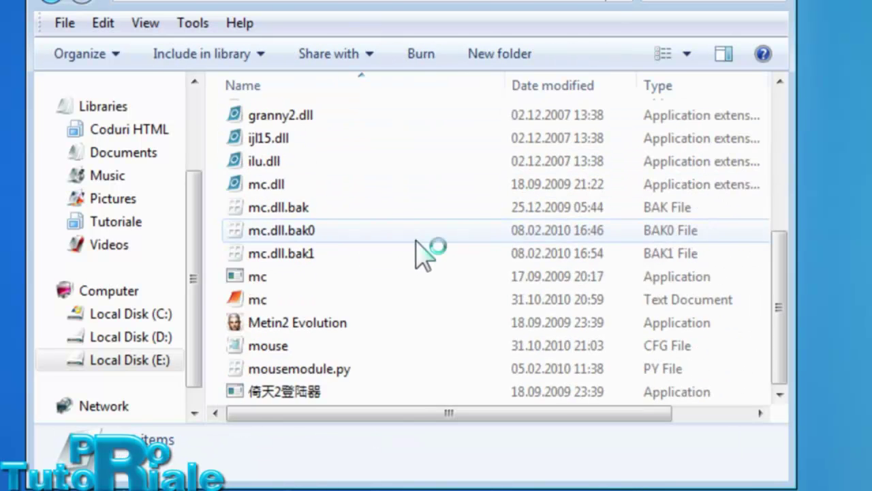
{"action": "left_click", "coordinate": [55, 3]}
{"action": "left_click", "coordinate": [55, 3]}
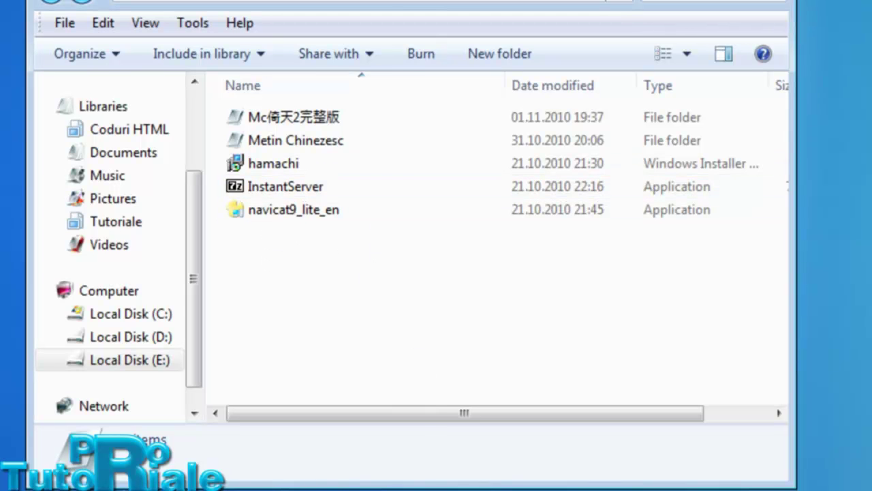
- Rename the Mc倚天2完整版 folder to 'Metin2' and open it to list its seven items
{"action": "left_click", "coordinate": [304, 117]}
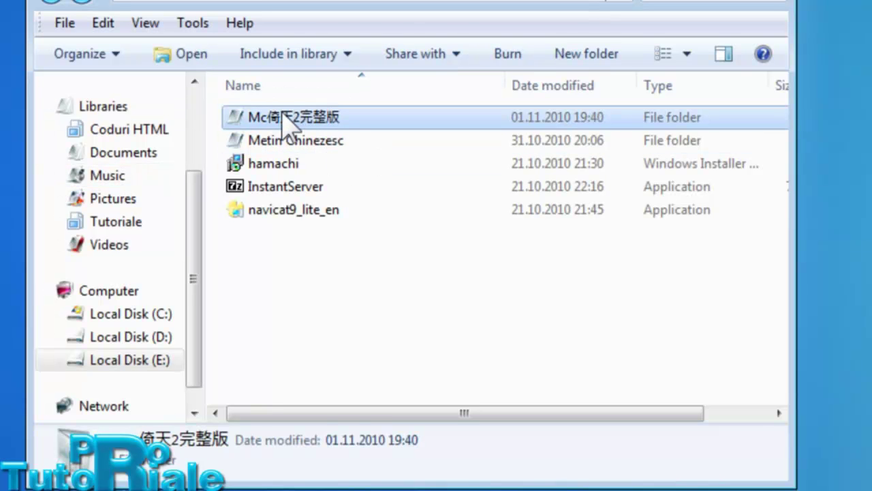
{"action": "right_click", "coordinate": [282, 116]}
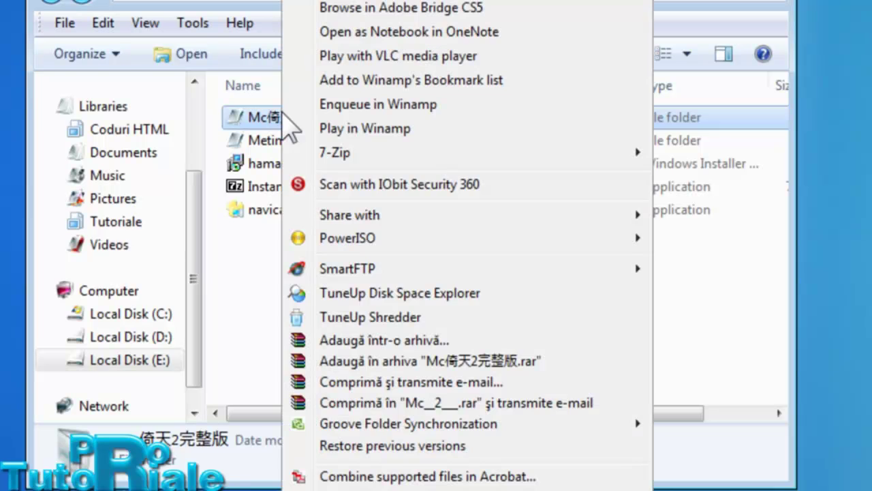
{"action": "key", "text": "m"}
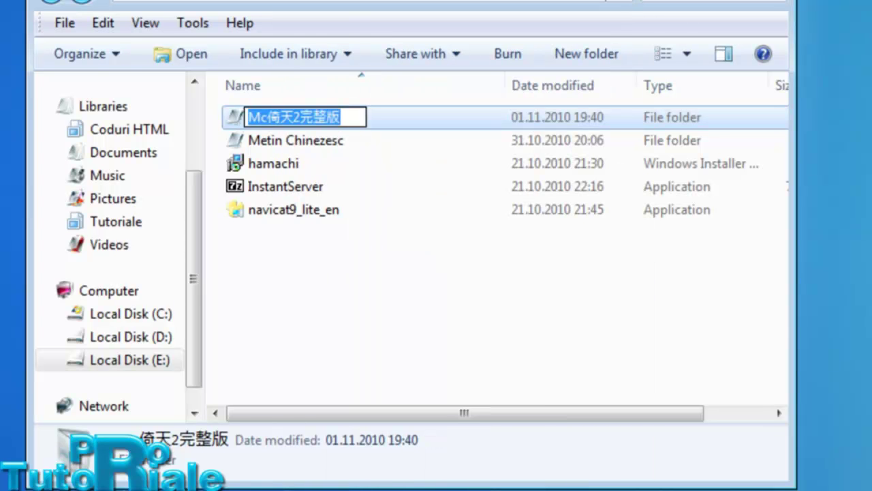
{"action": "key", "text": "BackSpace"}
{"action": "type", "text": "ME"}
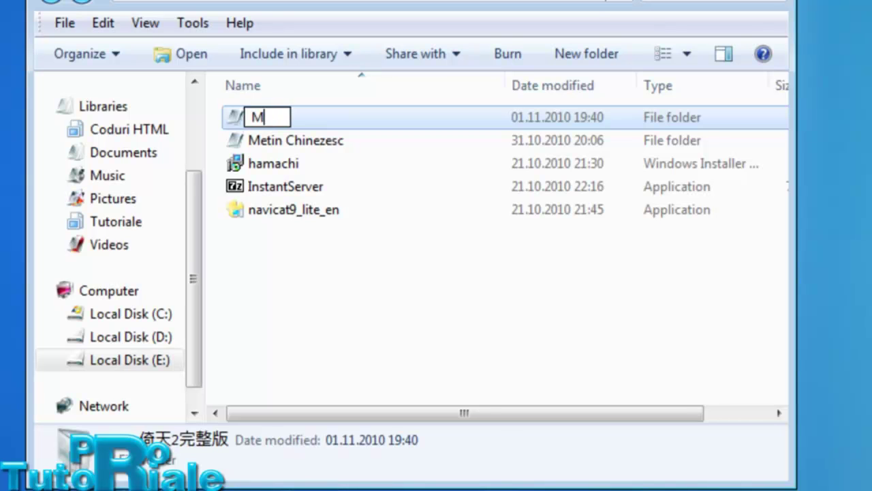
{"action": "left_click", "coordinate": [548, 371]}
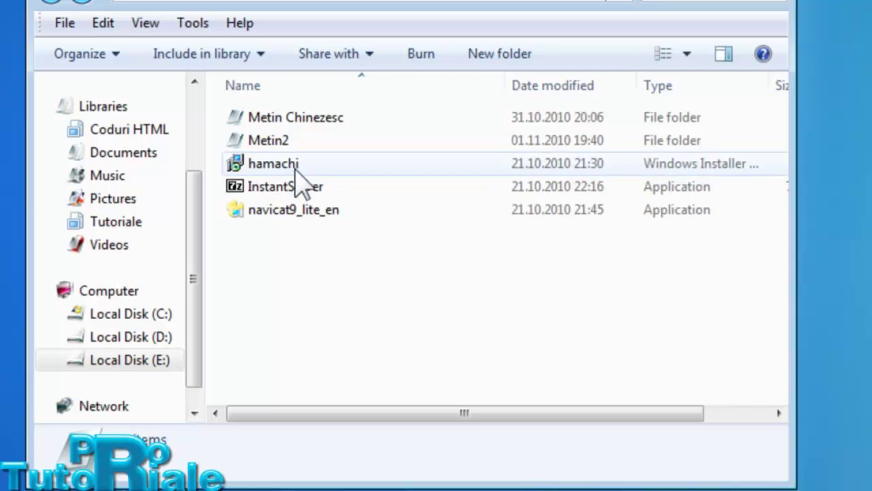
{"action": "double_click", "coordinate": [293, 140]}
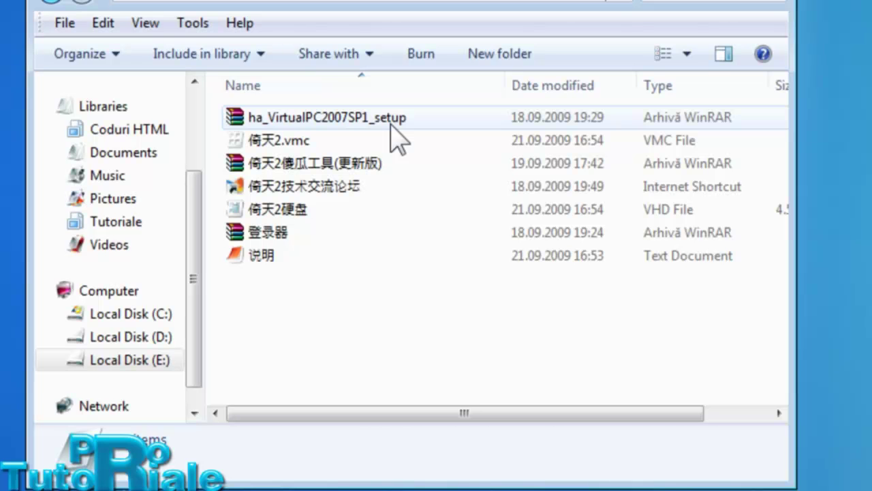
- Open ha_VirtualPC2007SP1_setup.7z in WinRAR and drag its setup folder into the Metin2 folder
{"action": "double_click", "coordinate": [394, 131]}
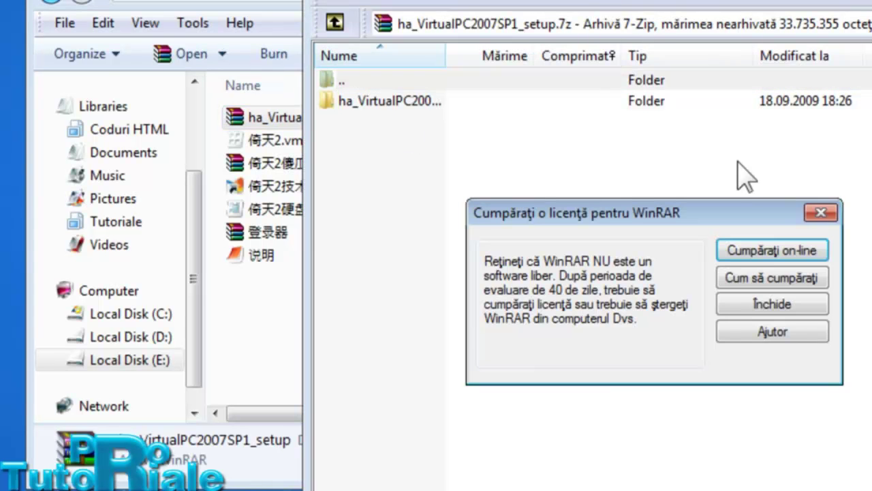
{"action": "left_click", "coordinate": [824, 203]}
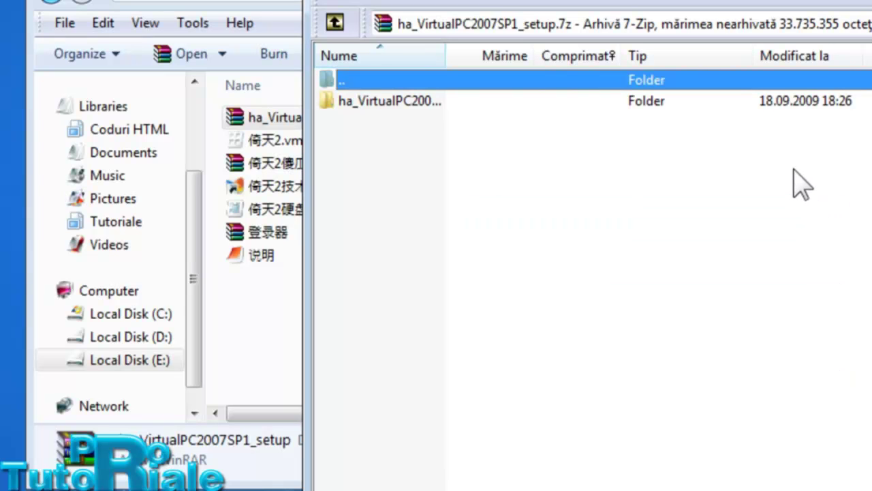
{"action": "left_click", "coordinate": [421, 162]}
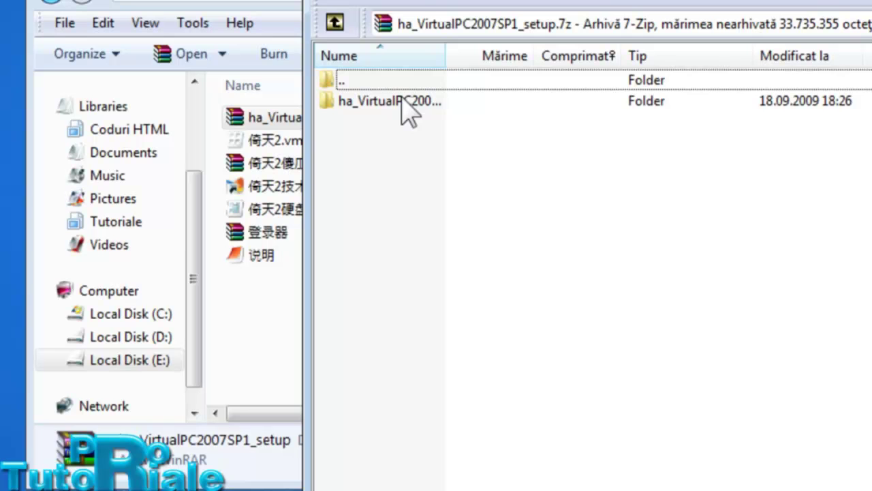
{"action": "left_click_drag", "start_coordinate": [402, 102], "coordinate": [232, 310]}
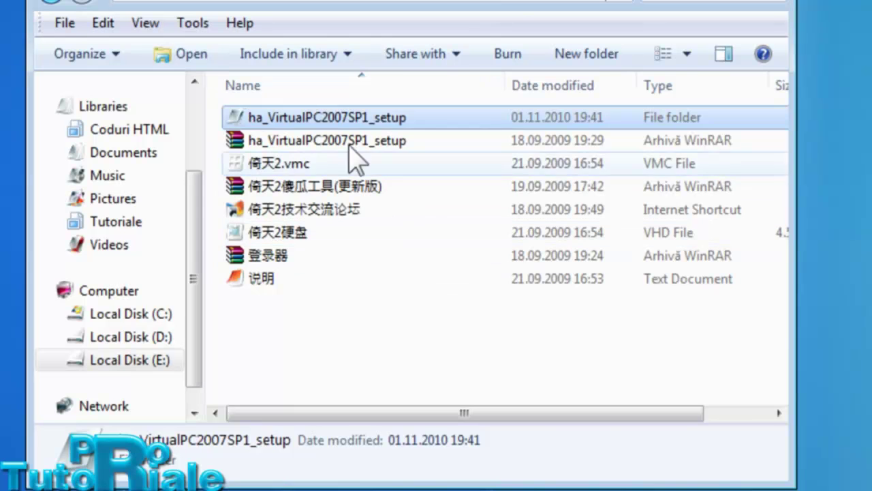
- Permanently delete the setup archive, then open the extracted folder and select VirtualPC2007SP1
{"action": "left_click", "coordinate": [327, 143]}
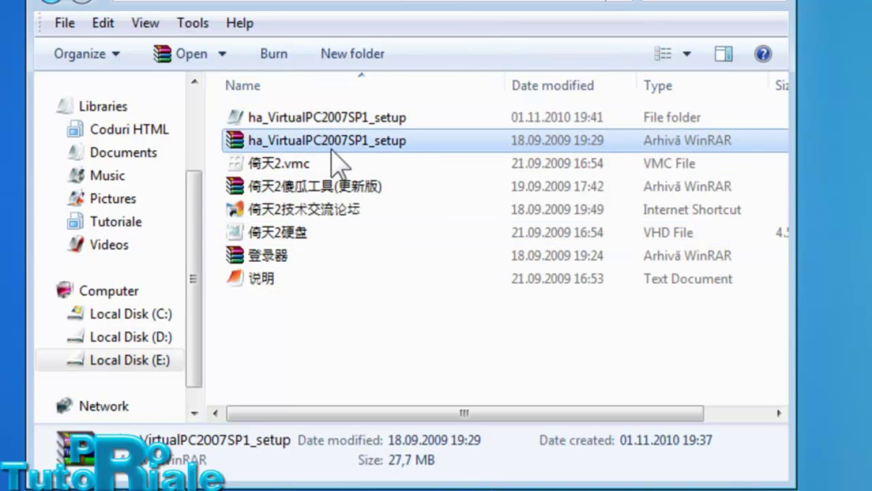
{"action": "key", "text": "Delete"}
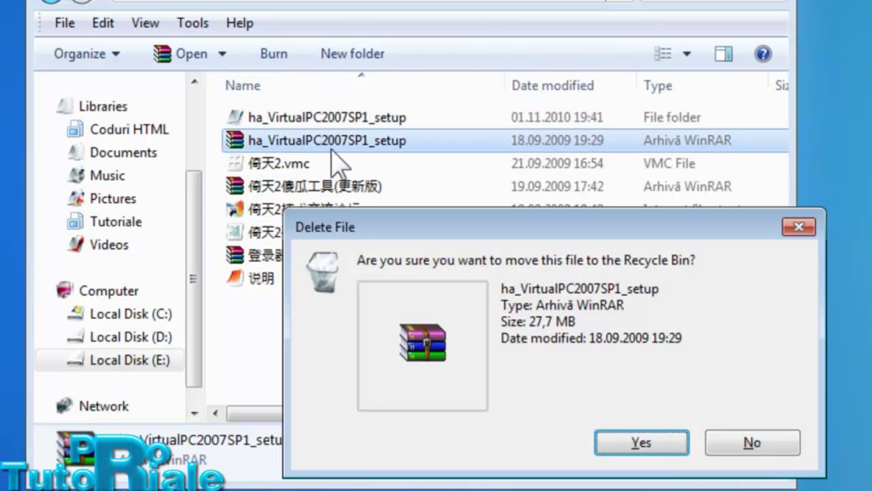
{"action": "left_click", "coordinate": [640, 439]}
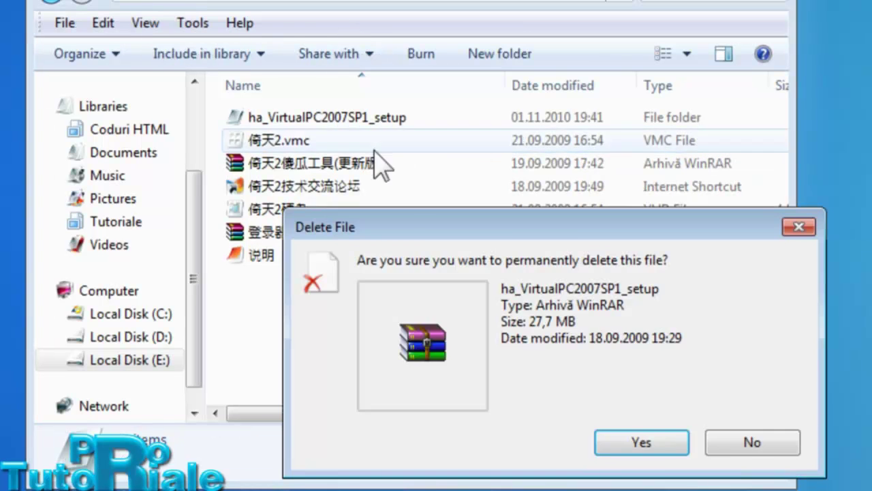
{"action": "left_click", "coordinate": [643, 441]}
{"action": "double_click", "coordinate": [330, 115]}
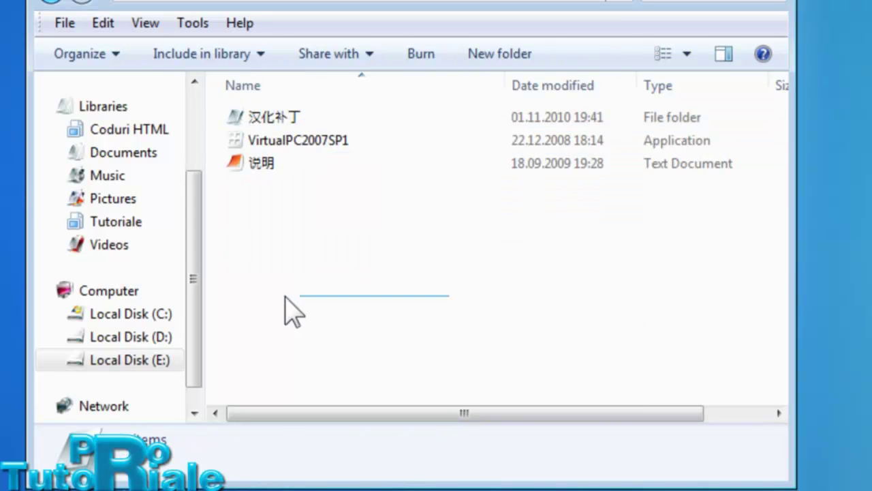
{"action": "left_click", "coordinate": [322, 146]}
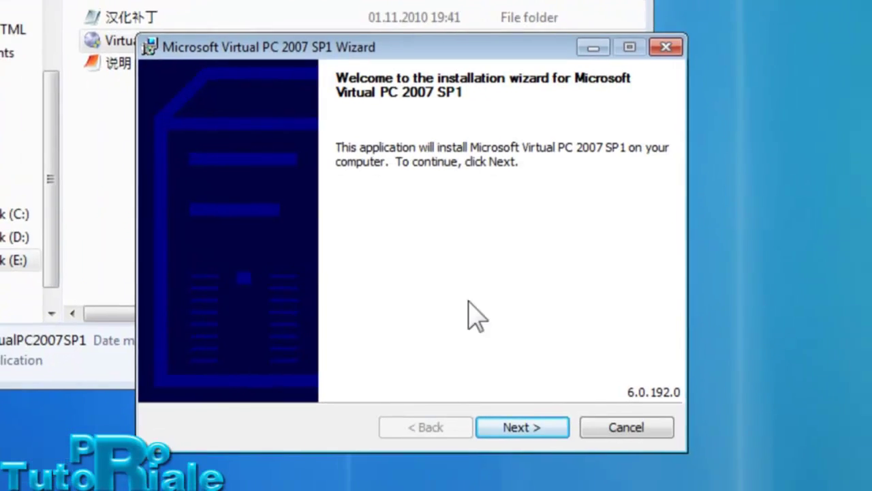
- Accept the Virtual PC 2007 SP1 licence terms and get past the customer information page
{"action": "left_click", "coordinate": [496, 413]}
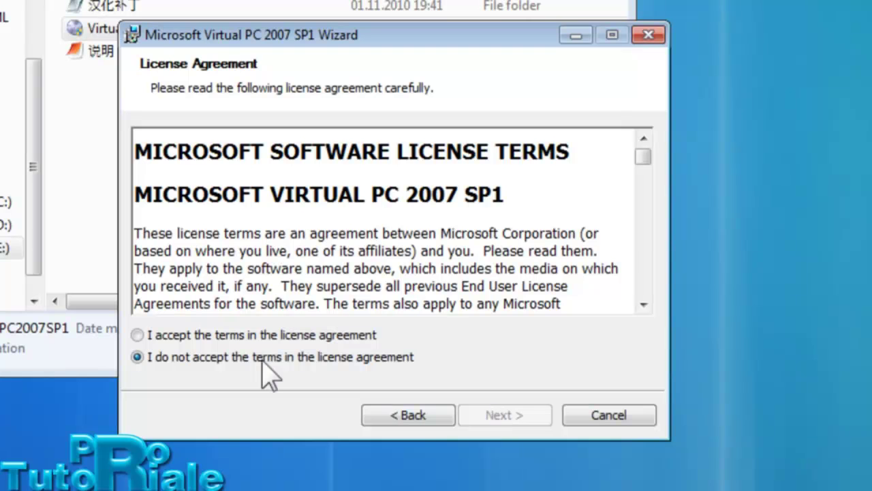
{"action": "left_click", "coordinate": [267, 334]}
{"action": "left_click_drag", "start_coordinate": [642, 159], "coordinate": [638, 317]}
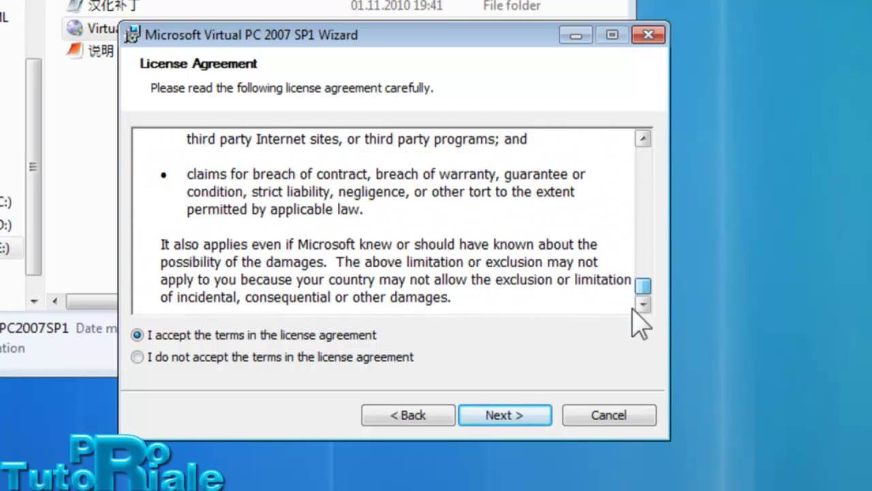
{"action": "left_click", "coordinate": [537, 409]}
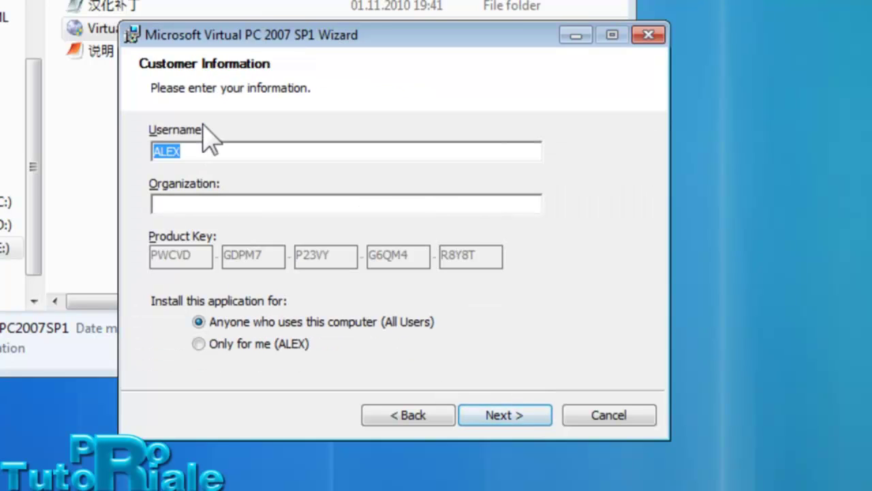
{"action": "left_click", "coordinate": [203, 197]}
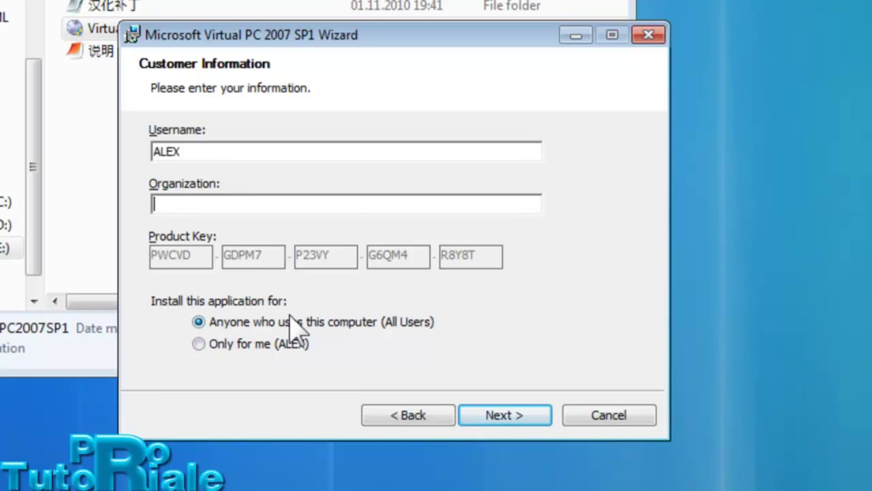
{"action": "left_click", "coordinate": [488, 424]}
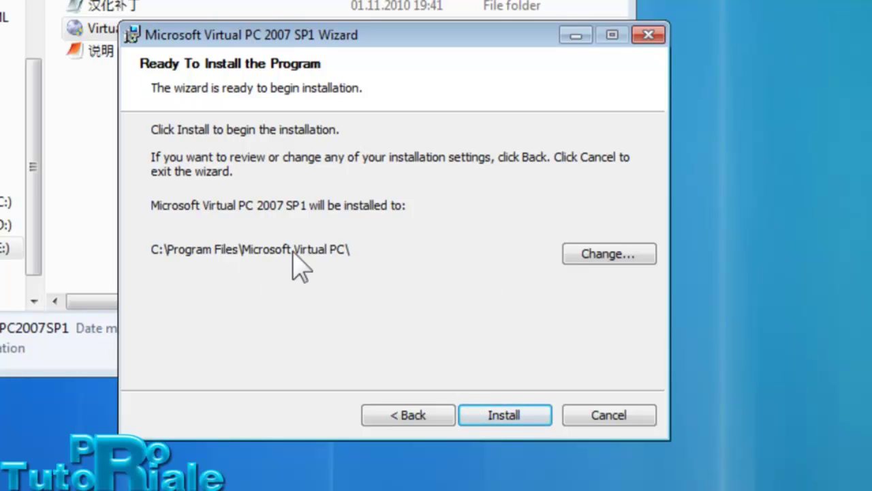
- Install to C:\Program Files\Microsoft Virtual PC\, dismiss the network errors, and finish setup
{"action": "left_click", "coordinate": [581, 256]}
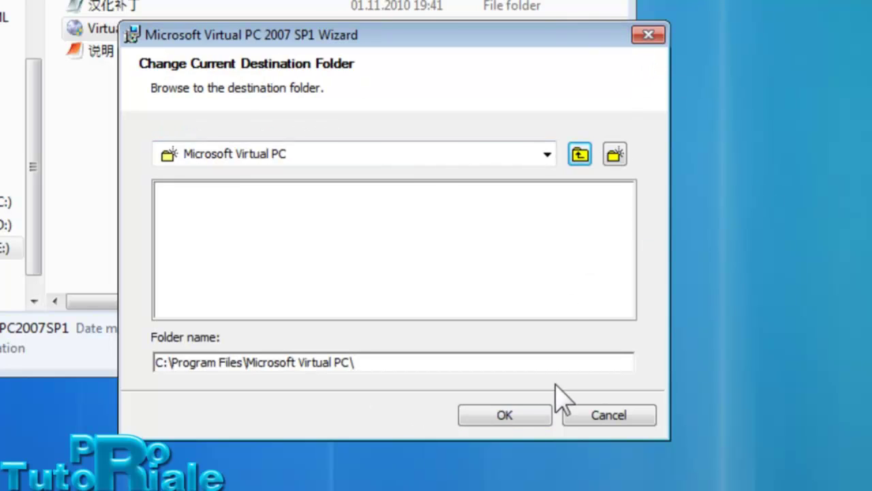
{"action": "left_click", "coordinate": [549, 412]}
{"action": "left_click", "coordinate": [507, 414]}
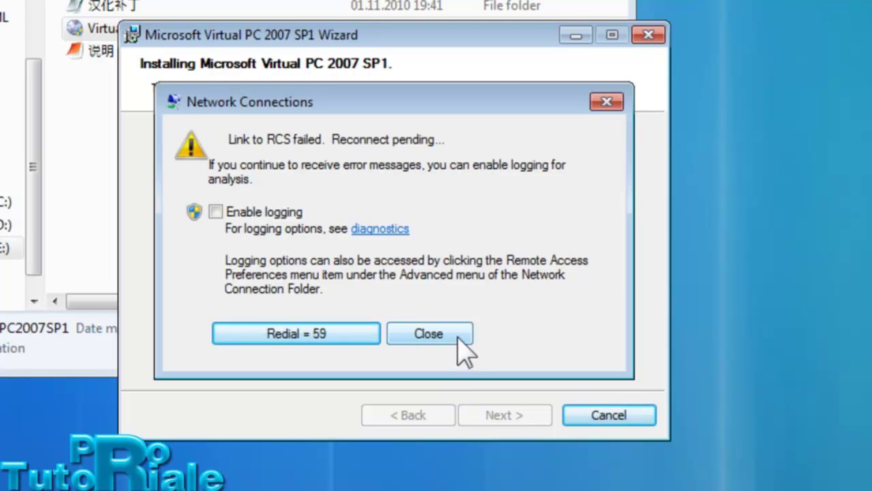
{"action": "left_click", "coordinate": [458, 340]}
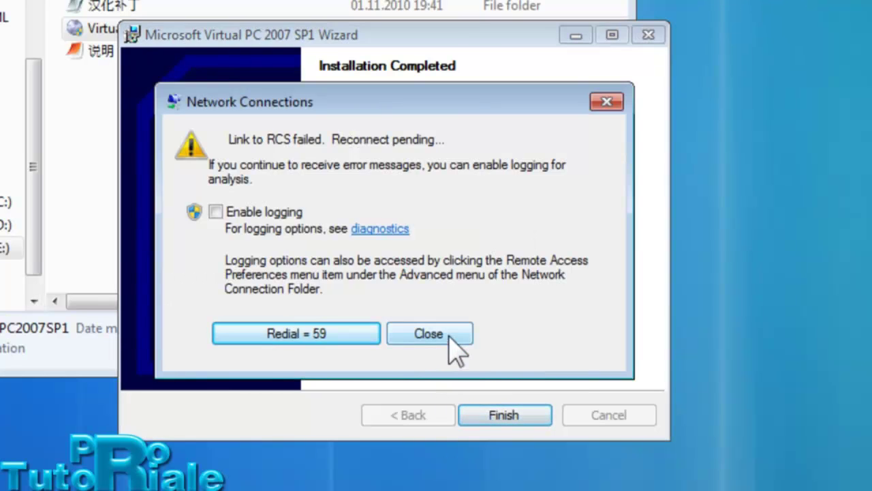
{"action": "left_click", "coordinate": [451, 338]}
{"action": "left_click", "coordinate": [508, 415]}
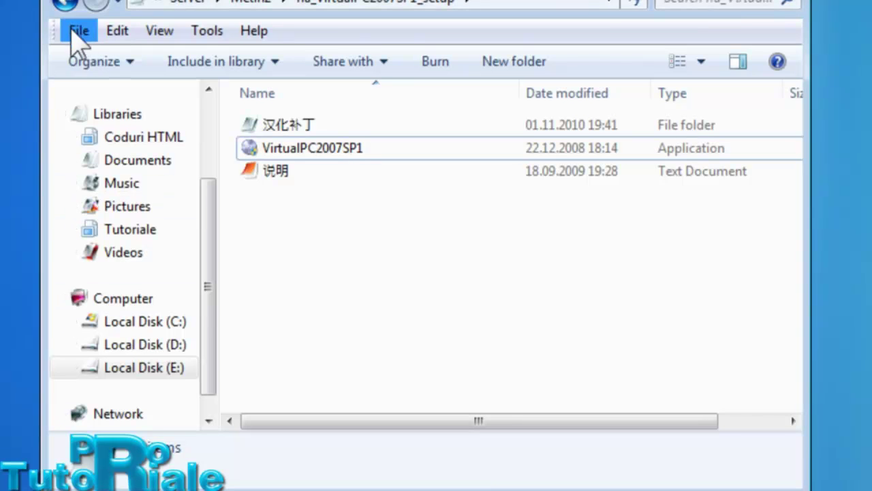
- Return to the Metin2 folder and widen the Type column to show full file types
{"action": "left_click", "coordinate": [66, 3]}
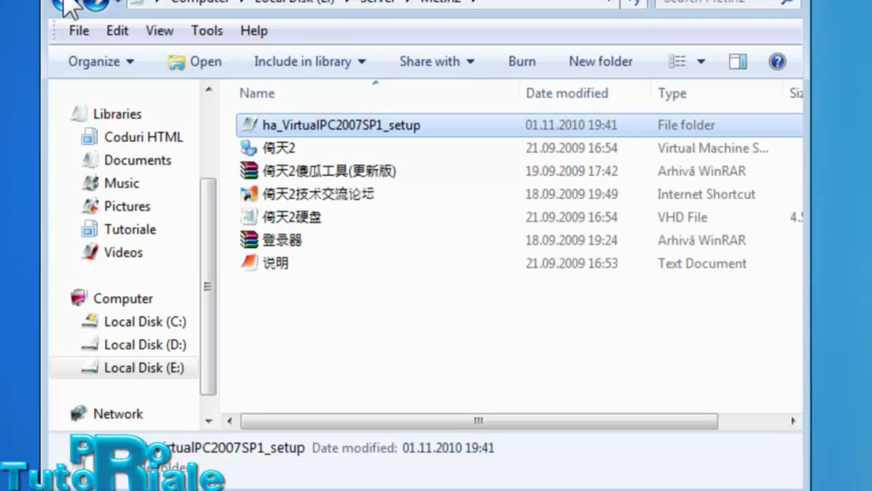
{"action": "left_click", "coordinate": [336, 153]}
{"action": "left_click_drag", "start_coordinate": [807, 153], "coordinate": [869, 154]}
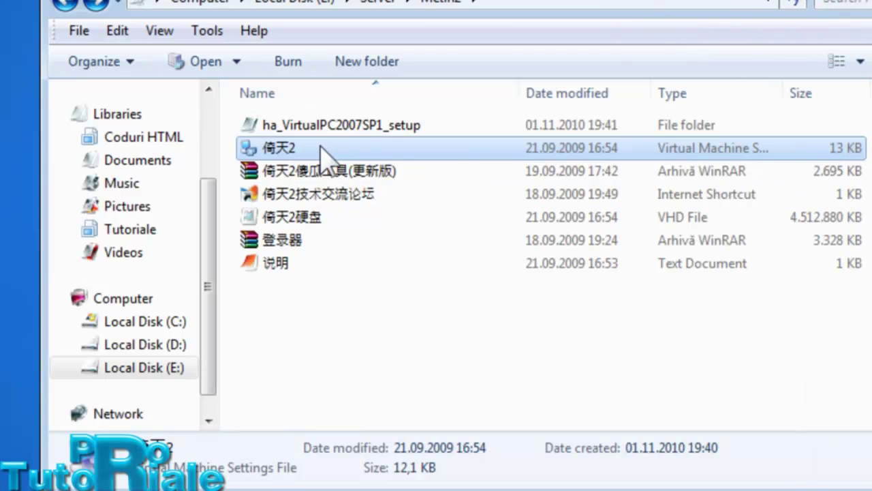
{"action": "left_click", "coordinate": [268, 148]}
{"action": "left_click", "coordinate": [724, 153]}
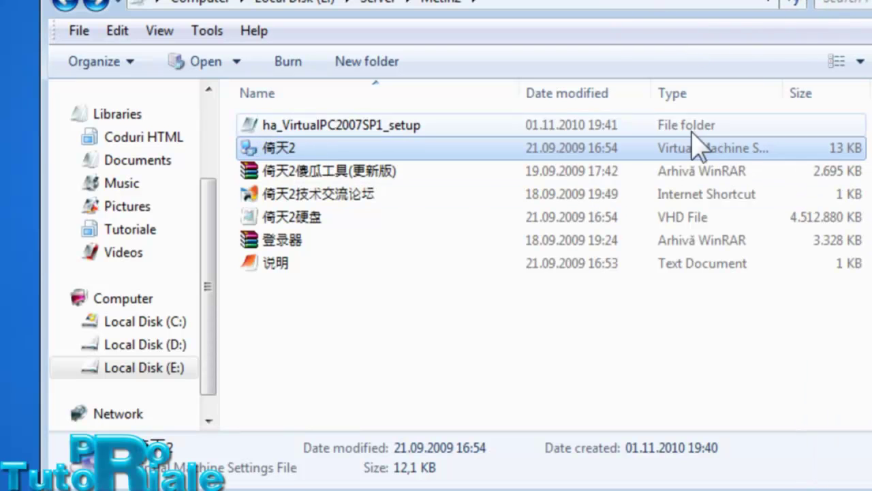
{"action": "left_click_drag", "start_coordinate": [782, 91], "coordinate": [852, 77]}
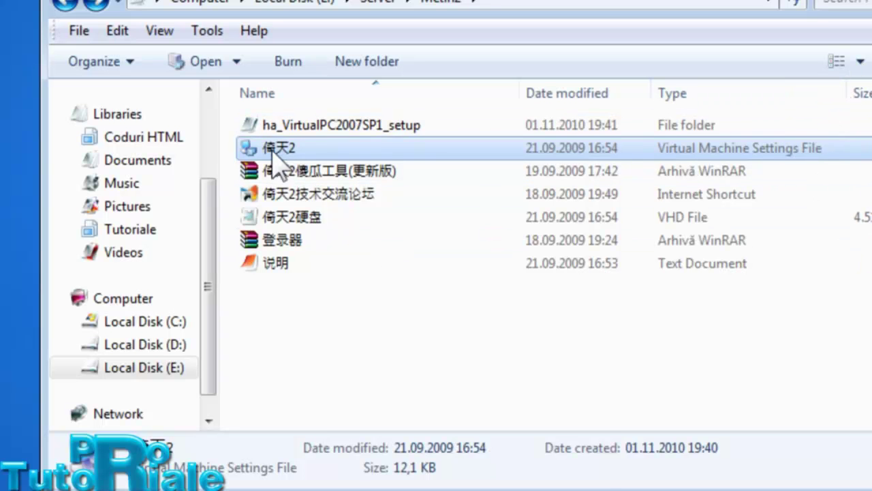
- Check the 倚天2 file's Properties, confirming its .vmc type, then close the dialog
{"action": "right_click", "coordinate": [278, 148]}
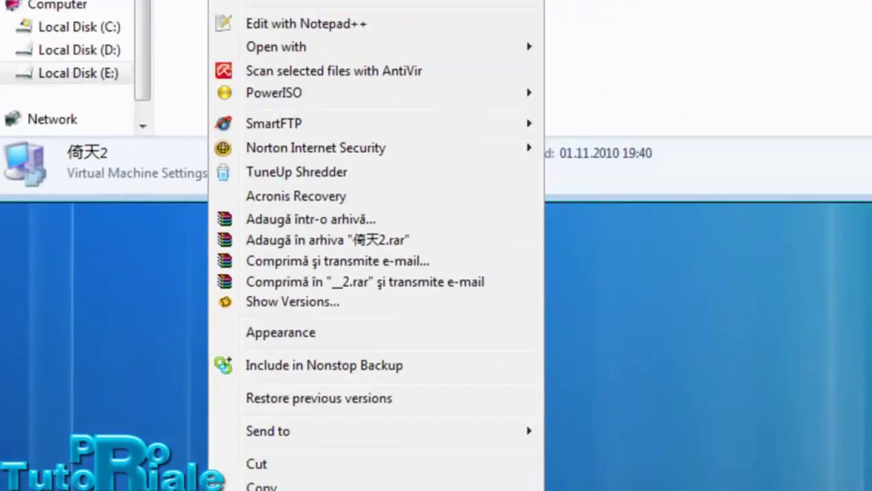
{"action": "left_click", "coordinate": [273, 413]}
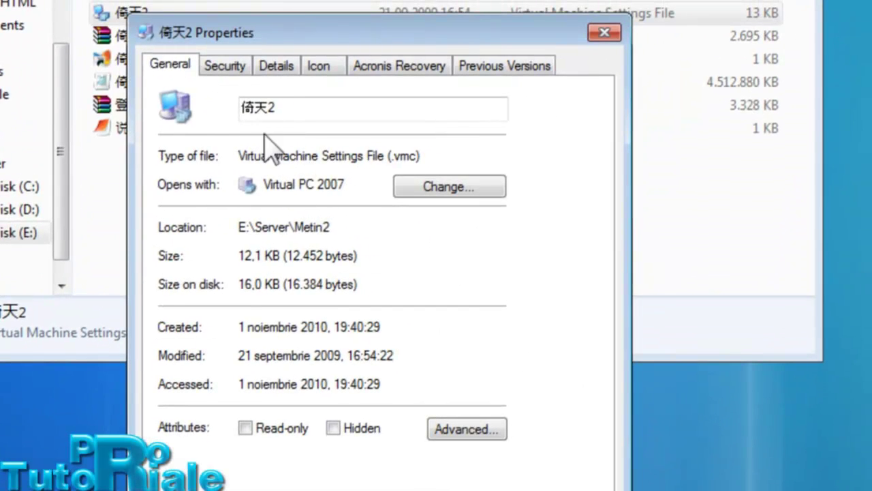
{"action": "double_click", "coordinate": [259, 118]}
{"action": "left_click_drag", "start_coordinate": [427, 159], "coordinate": [394, 161]}
{"action": "left_click", "coordinate": [604, 33]}
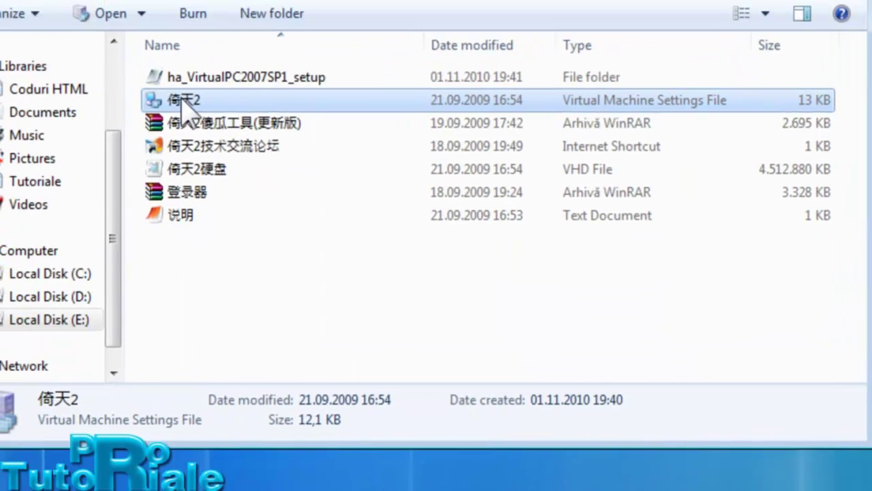
- Rename the 倚天2 virtual machine settings file to Metin2
{"action": "right_click", "coordinate": [181, 98]}
{"action": "key", "text": "m"}
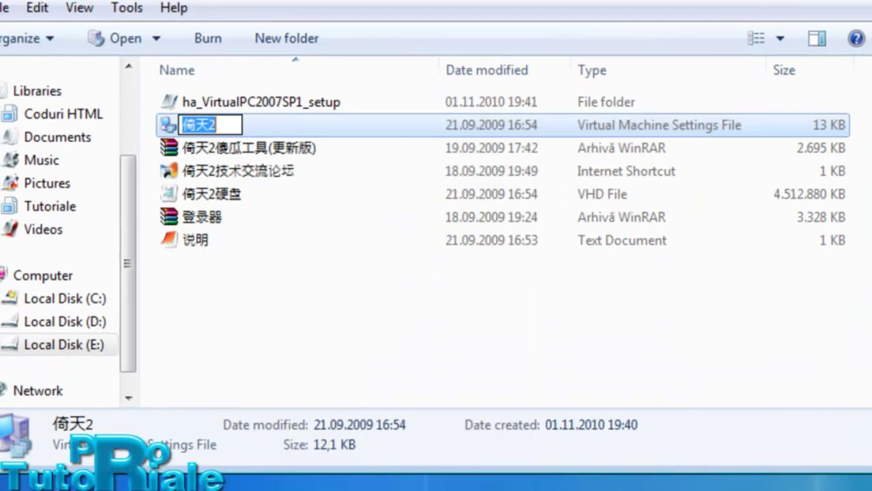
{"action": "type", "text": "Metin2"}
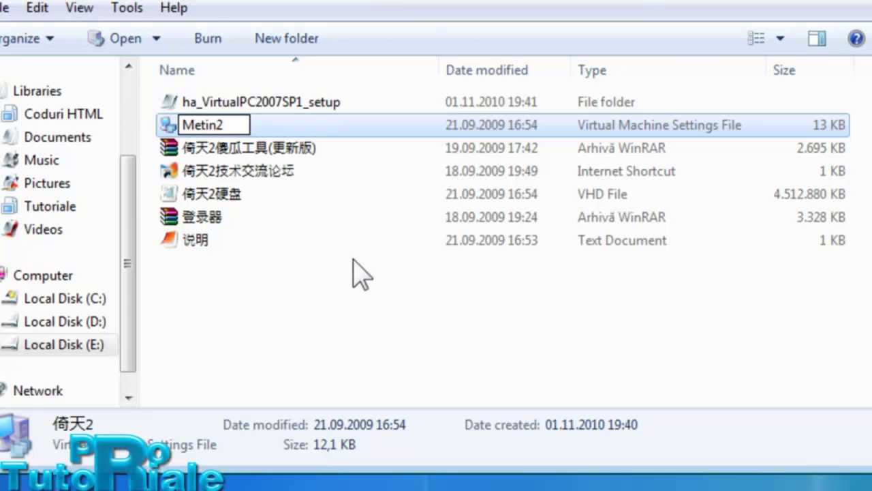
{"action": "left_click", "coordinate": [341, 295]}
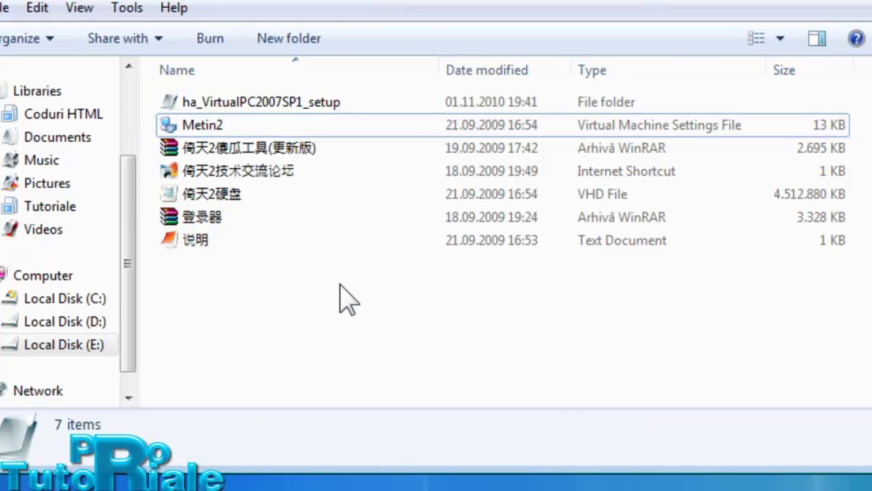
- Rename the 4.3 GB 倚天2硬盘 VHD file to Metin2 and widen the Type column slightly
{"action": "left_click", "coordinate": [263, 197]}
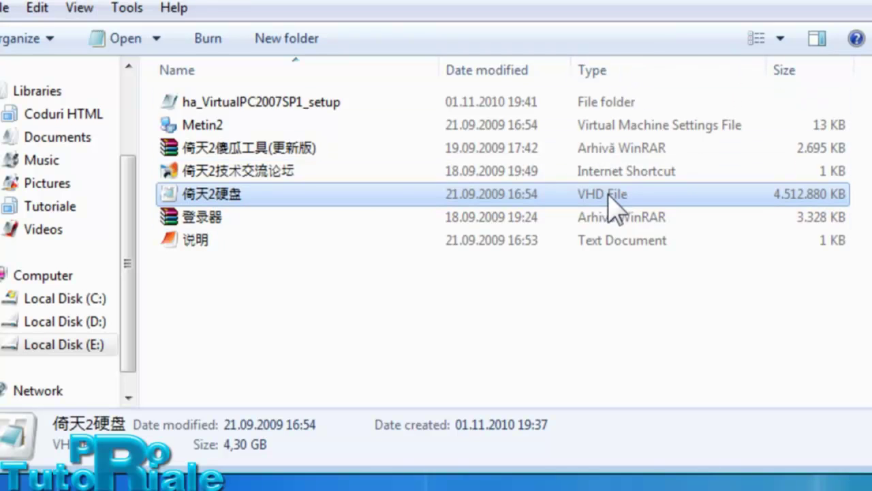
{"action": "right_click", "coordinate": [191, 198]}
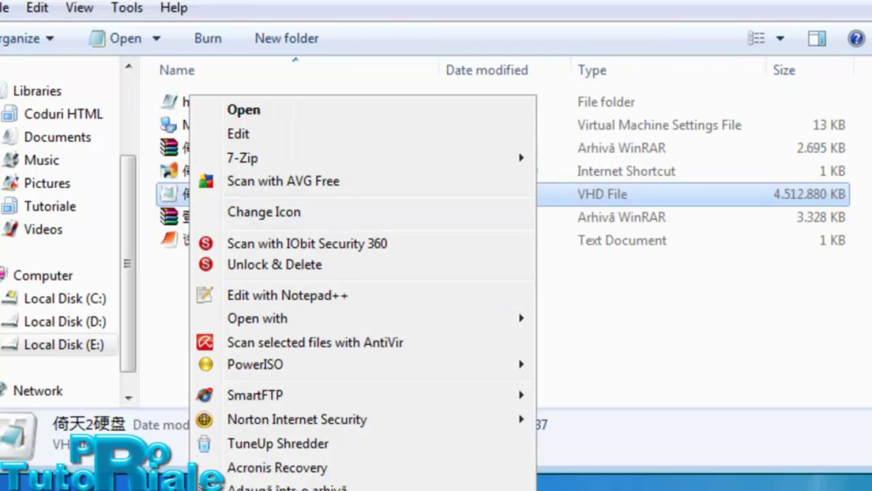
{"action": "key", "text": "m"}
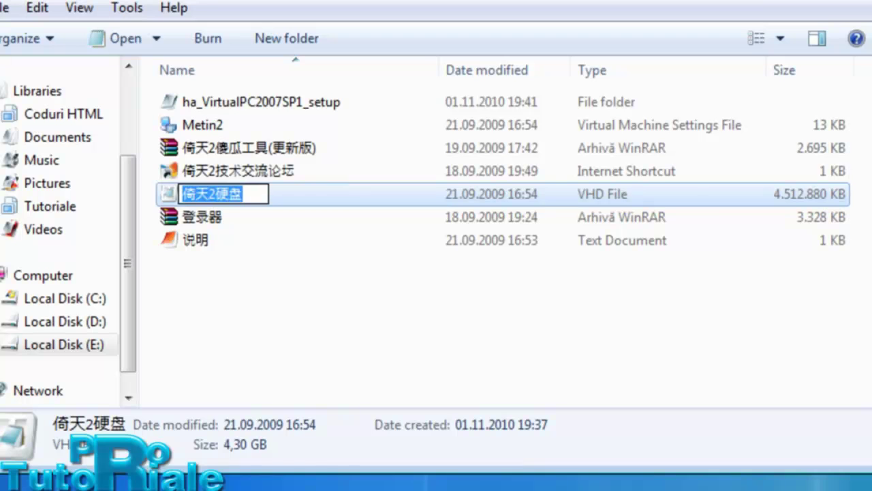
{"action": "type", "text": "Meti"}
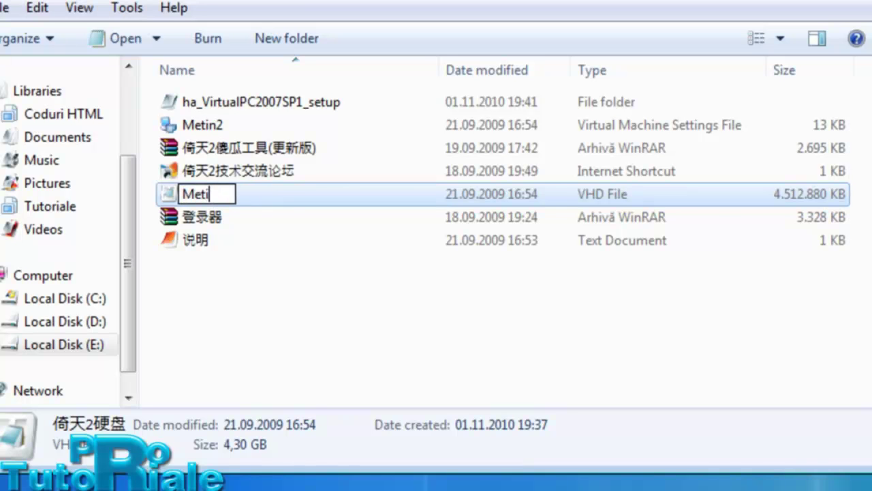
{"action": "type", "text": "n2"}
{"action": "left_click", "coordinate": [187, 276]}
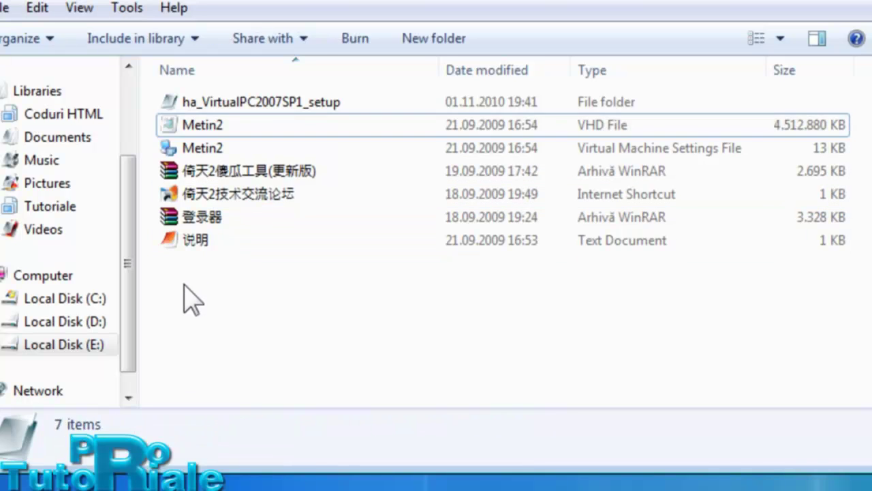
{"action": "left_click", "coordinate": [209, 151]}
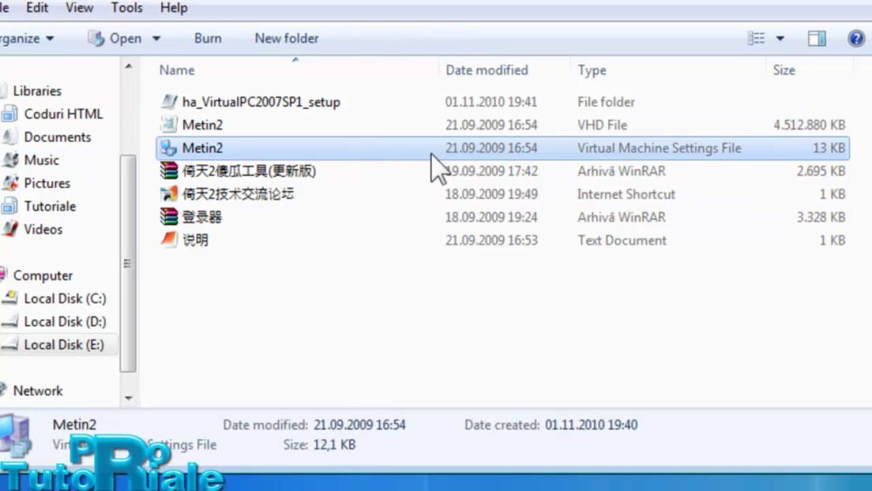
{"action": "left_click_drag", "start_coordinate": [769, 70], "coordinate": [775, 70]}
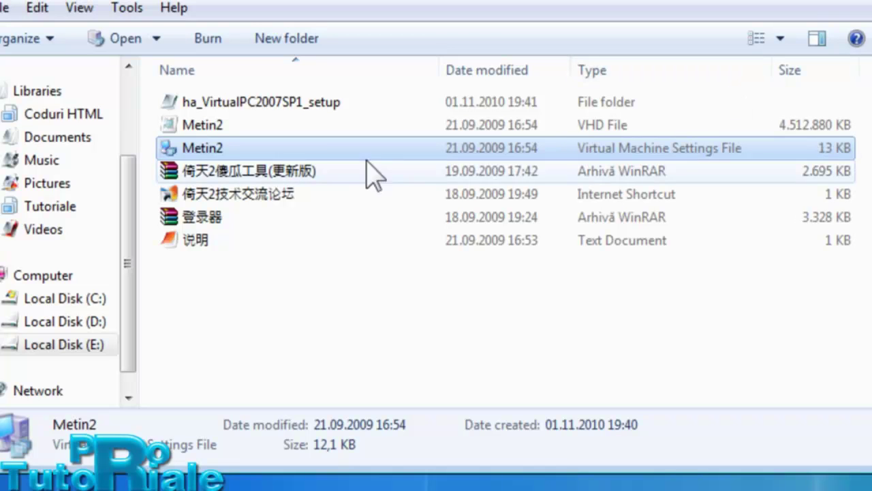
- Open the Metin2 .vmc settings file in Notepad
{"action": "right_click", "coordinate": [220, 145]}
{"action": "mouse_move", "coordinate": [241, 162]}
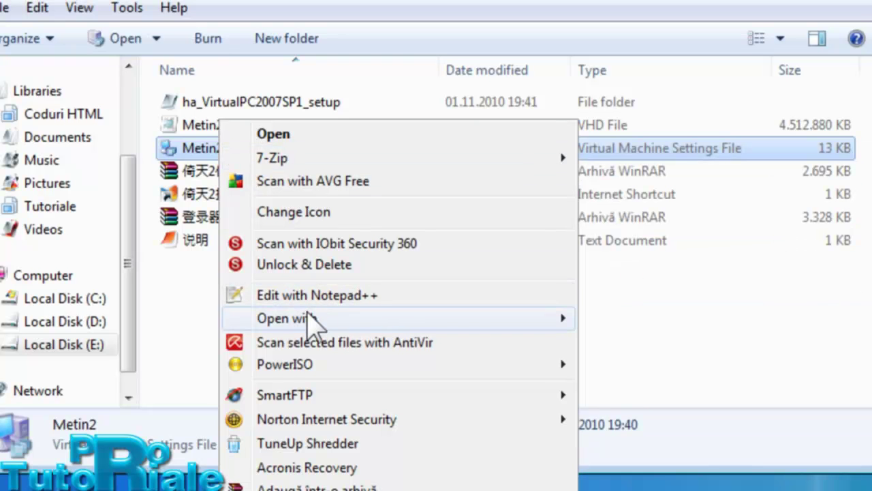
{"action": "mouse_move", "coordinate": [334, 317]}
{"action": "left_click", "coordinate": [654, 325]}
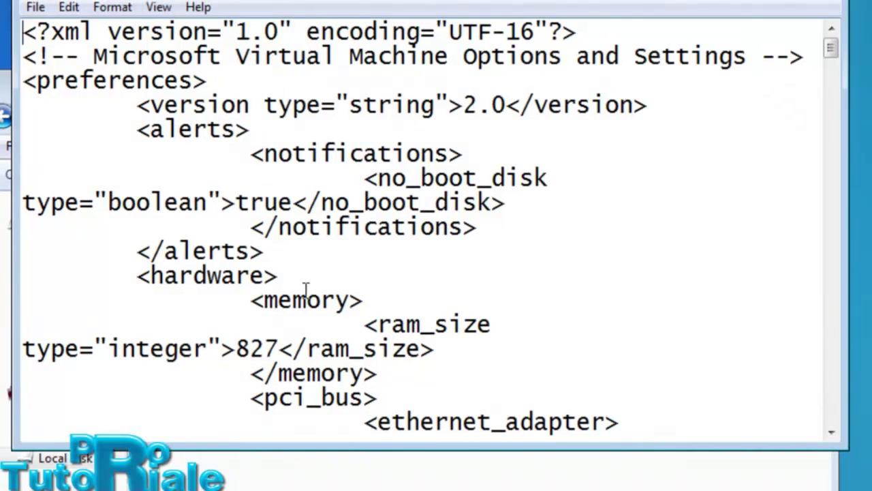
- Highlight the ram_size line and select its 827 memory value
{"action": "left_click_drag", "start_coordinate": [24, 348], "coordinate": [502, 351]}
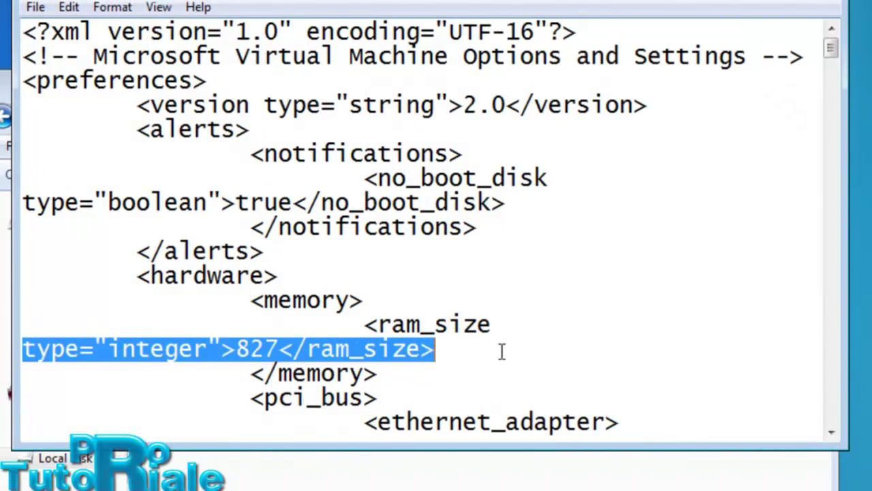
{"action": "left_click", "coordinate": [422, 349]}
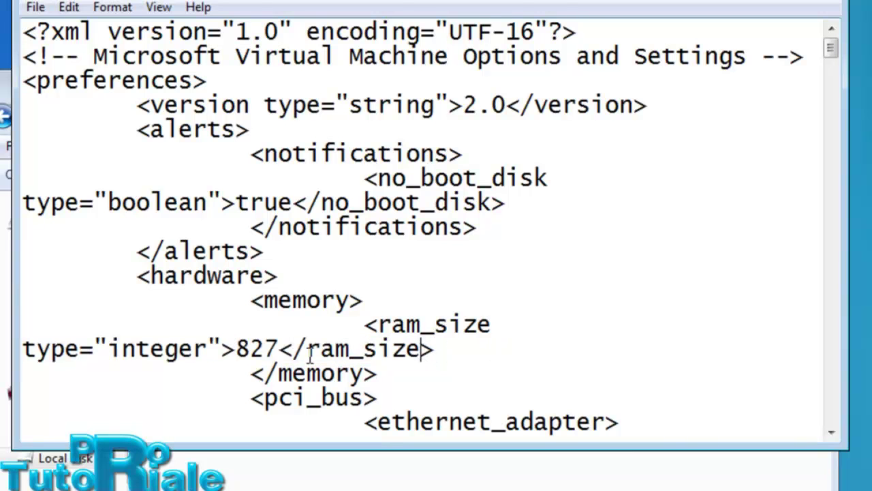
{"action": "left_click_drag", "start_coordinate": [280, 348], "coordinate": [250, 348]}
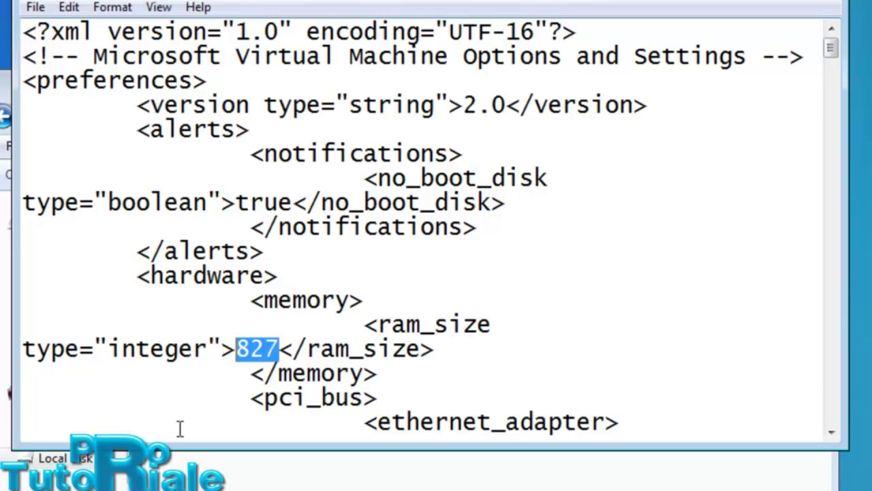
{"action": "left_click", "coordinate": [282, 348]}
{"action": "left_click", "coordinate": [240, 359]}
{"action": "left_click_drag", "start_coordinate": [241, 356], "coordinate": [281, 349]}
- Highlight the hard disk's C:\倚天2\倚天2硬盘.vhd absolute and .\倚天2硬盘.vhd relative path lines
{"action": "scroll", "coordinate": [327, 337], "scroll_direction": "down", "scroll_amount": 11}
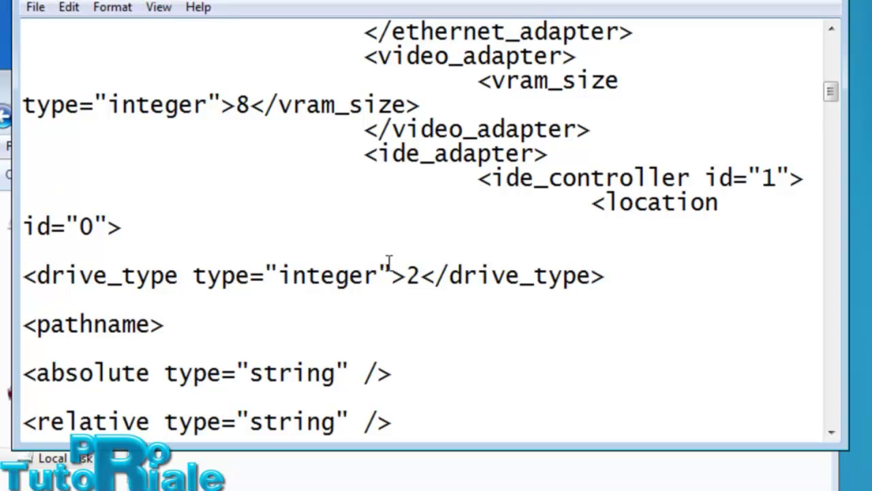
{"action": "scroll", "coordinate": [534, 228], "scroll_direction": "down", "scroll_amount": 9}
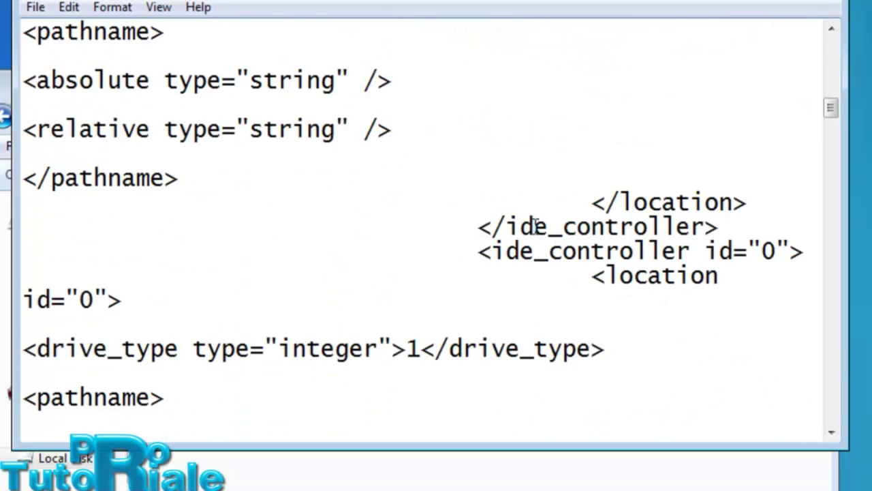
{"action": "scroll", "coordinate": [529, 230], "scroll_direction": "up", "scroll_amount": 2}
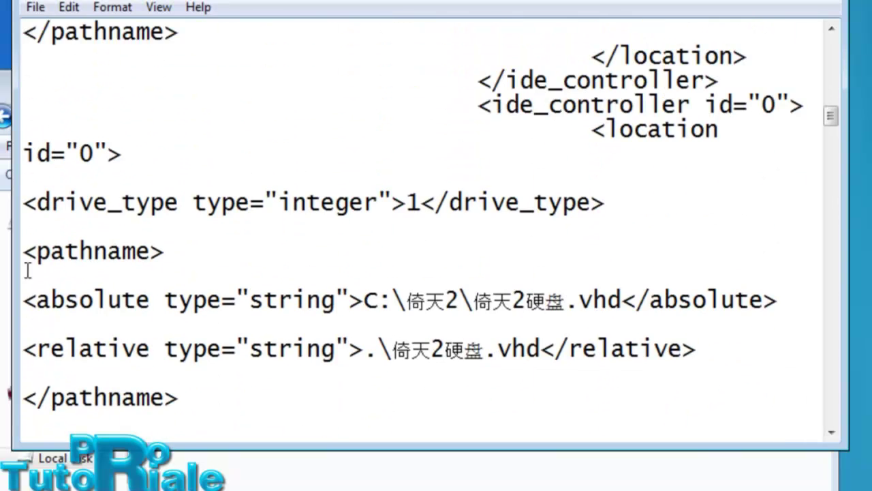
{"action": "left_click_drag", "start_coordinate": [23, 299], "coordinate": [712, 357]}
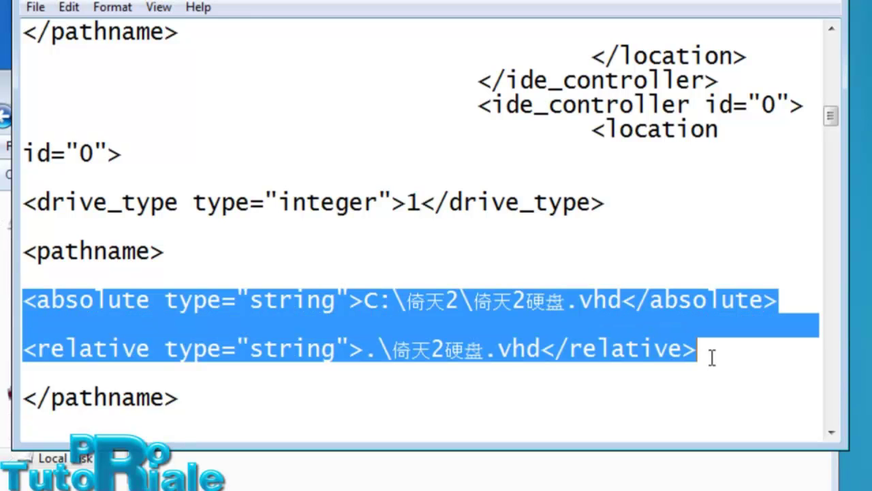
{"action": "left_click", "coordinate": [426, 303]}
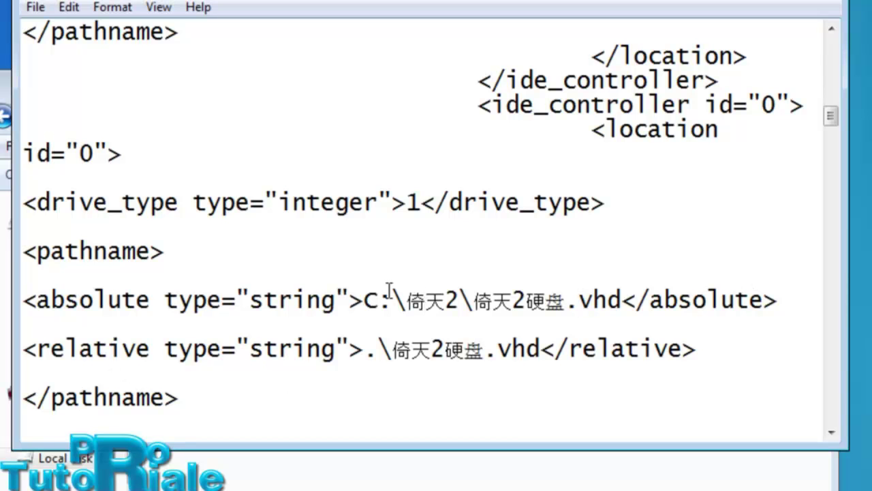
- Select the Metin2 settings and VHD files, leaving the Metin2 folder in front of Notepad
{"action": "left_click", "coordinate": [368, 484]}
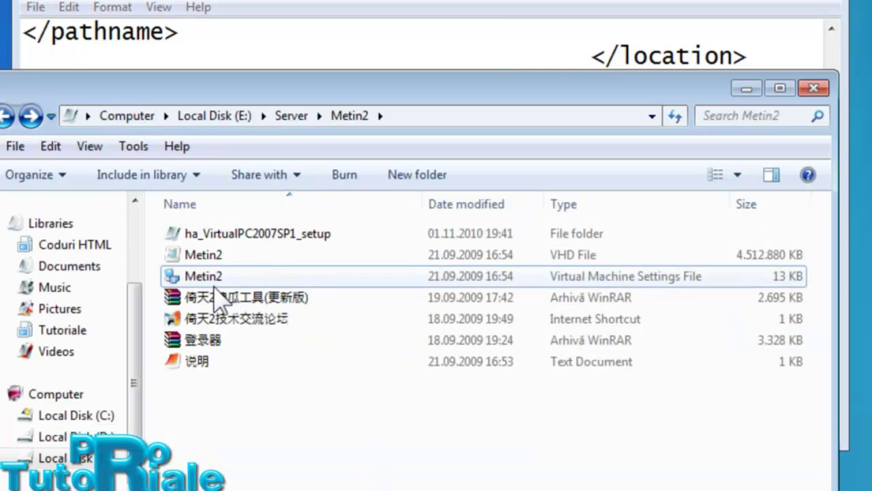
{"action": "left_click", "coordinate": [227, 276]}
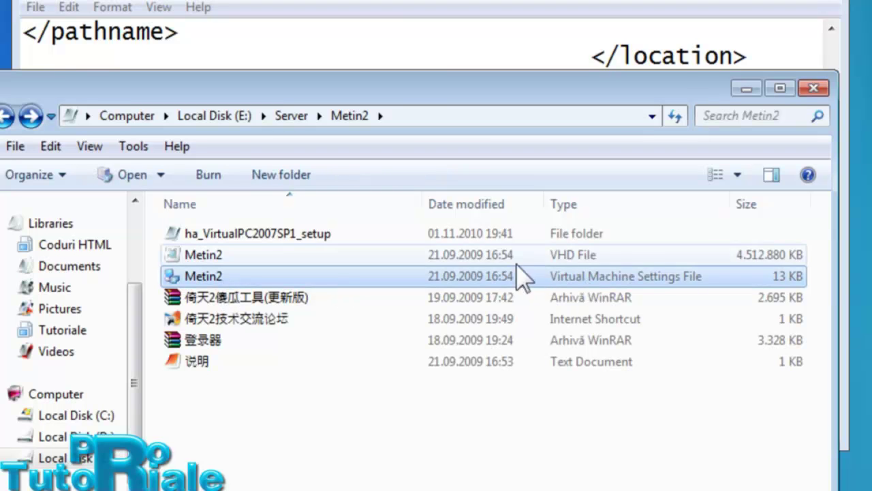
{"action": "left_click", "coordinate": [569, 253]}
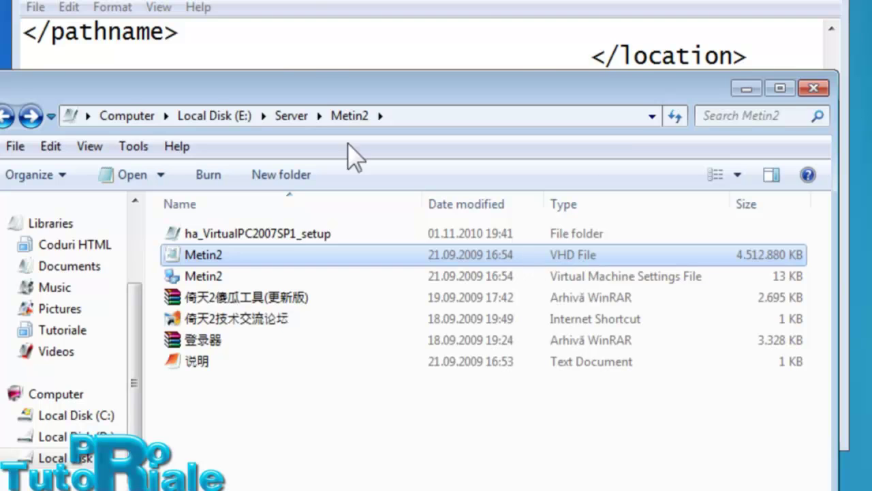
{"action": "left_click", "coordinate": [306, 59]}
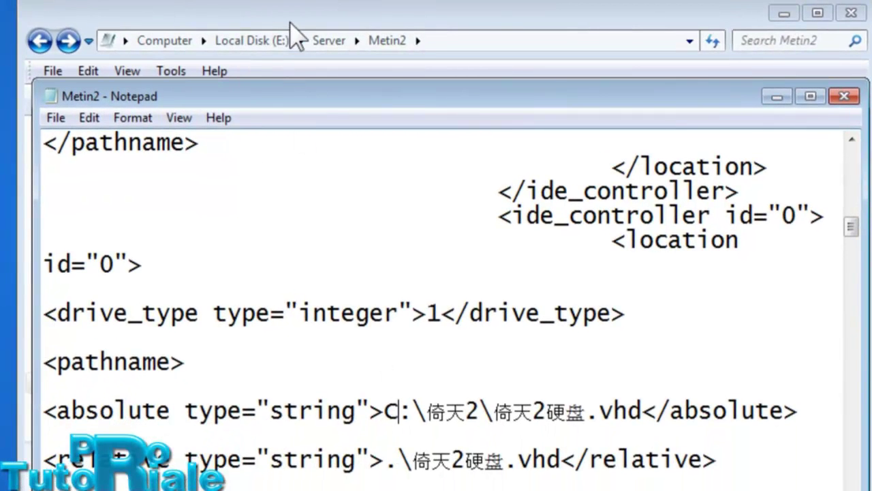
{"action": "left_click", "coordinate": [259, 80]}
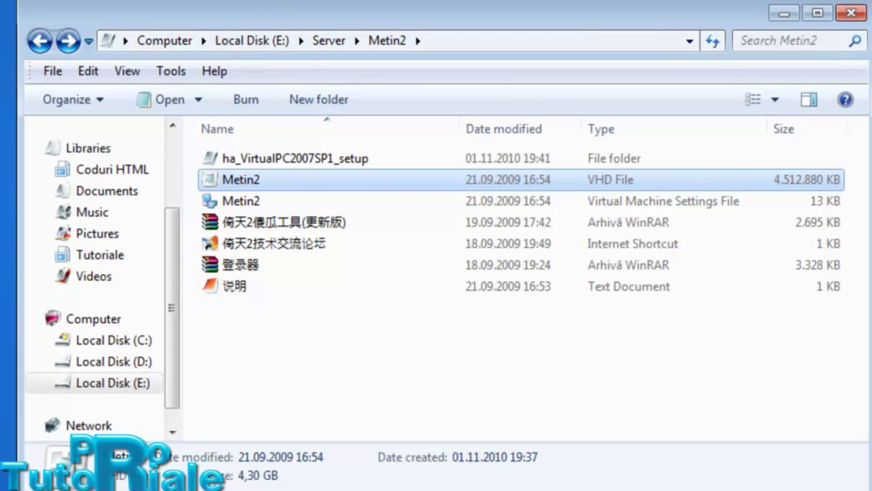
- Change the absolute VHD path's drive letter from C to E, checking the folder in Explorer
{"action": "key", "text": "alt+Tab"}
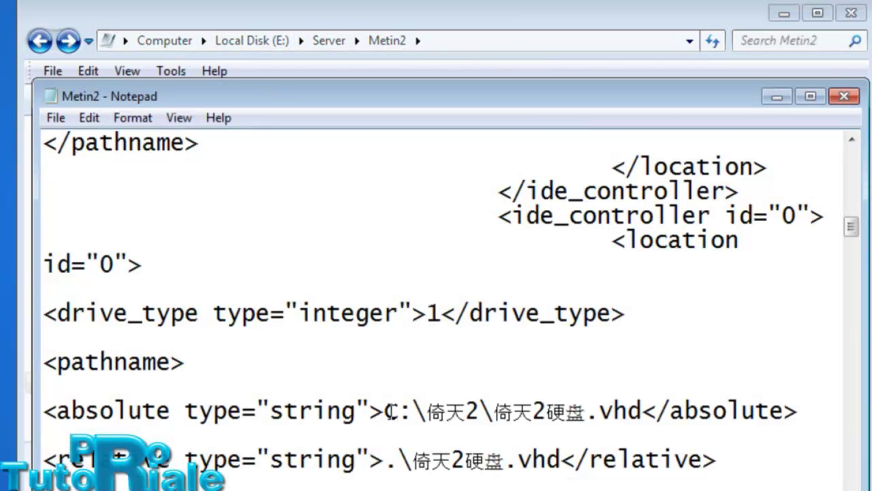
{"action": "left_click", "coordinate": [386, 411]}
{"action": "key", "text": "Delete"}
{"action": "key", "text": "Delete"}
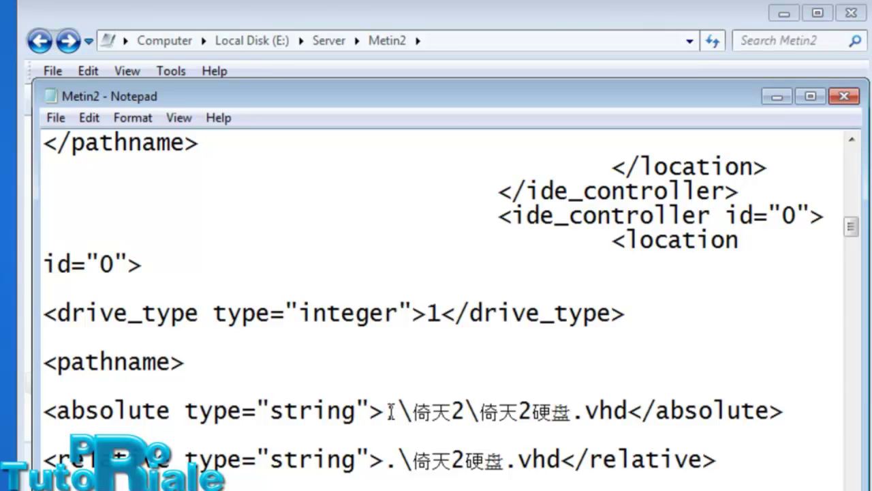
{"action": "type", "text": "E"}
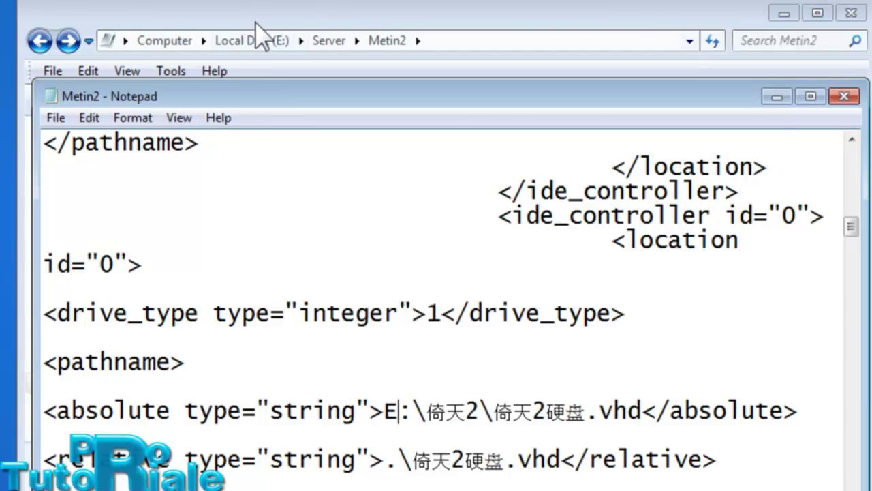
{"action": "left_click", "coordinate": [312, 21]}
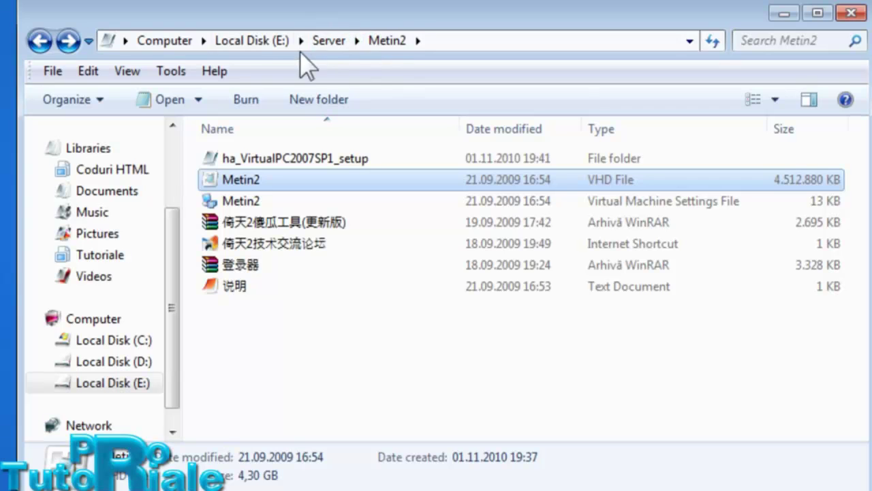
{"action": "key", "text": "alt+Tab"}
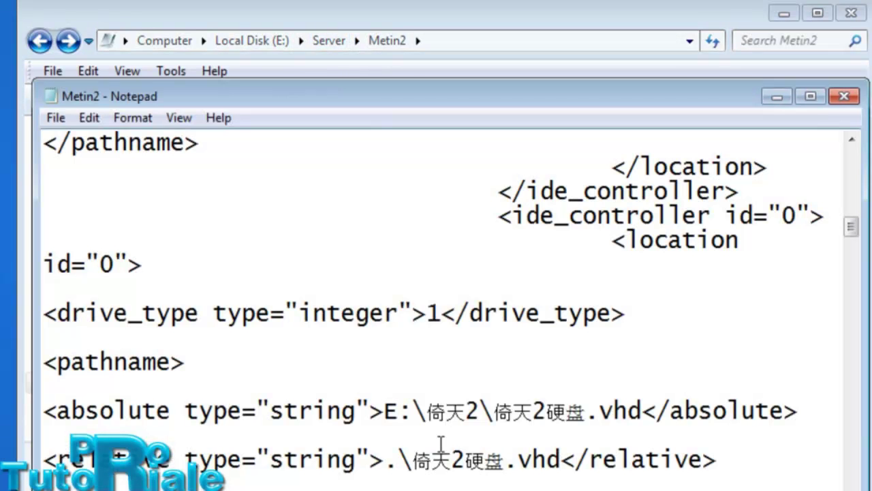
- Replace the 倚天2 folder name with Server and paste a second \Server after it
{"action": "left_click_drag", "start_coordinate": [480, 417], "coordinate": [430, 419]}
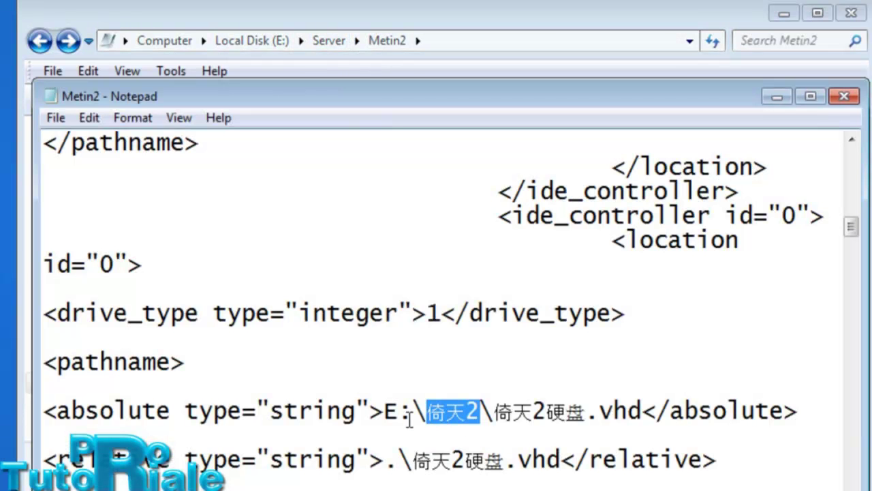
{"action": "type", "text": "Server"}
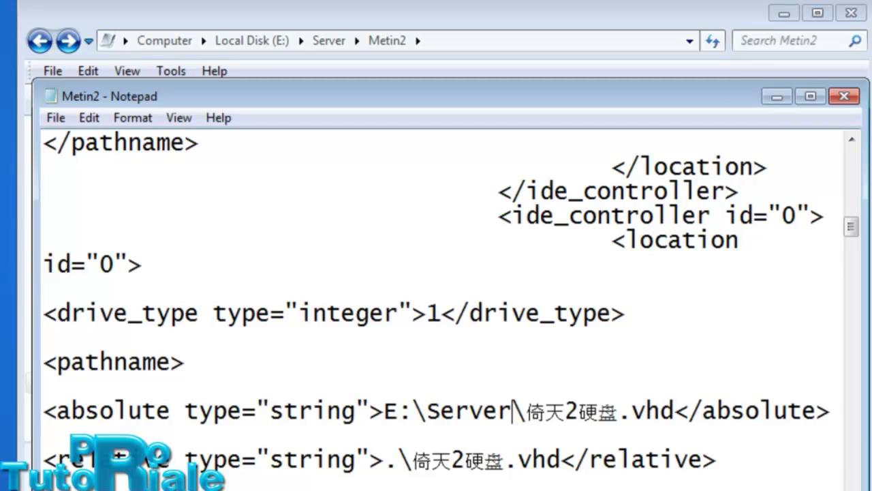
{"action": "left_click_drag", "start_coordinate": [511, 412], "coordinate": [418, 419]}
{"action": "key", "text": "ctrl+c"}
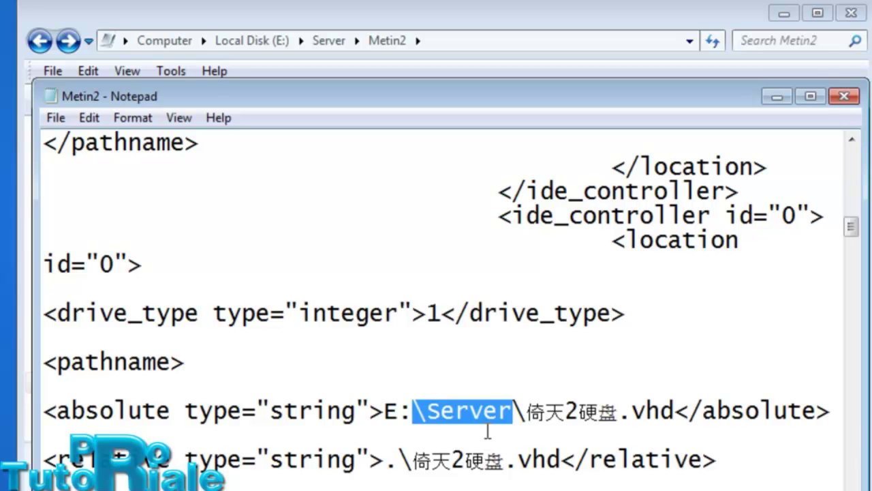
{"action": "left_click", "coordinate": [507, 409]}
{"action": "key", "text": "ctrl+v"}
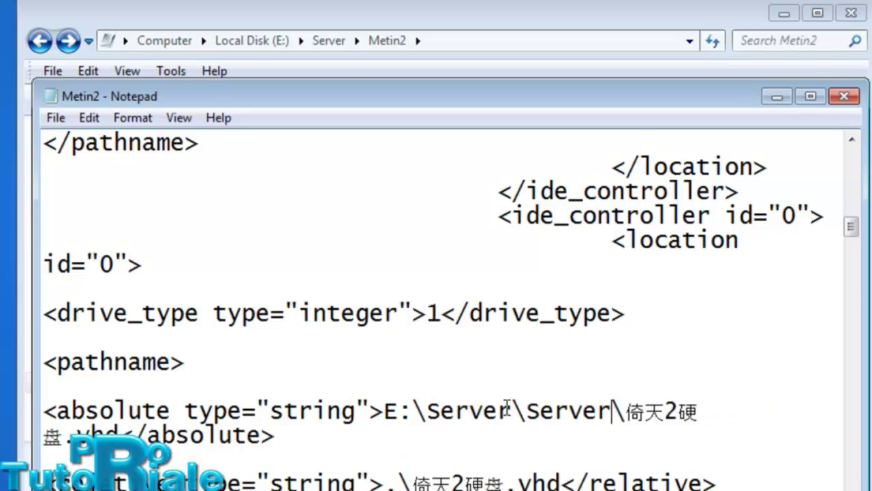
{"action": "left_click", "coordinate": [464, 17]}
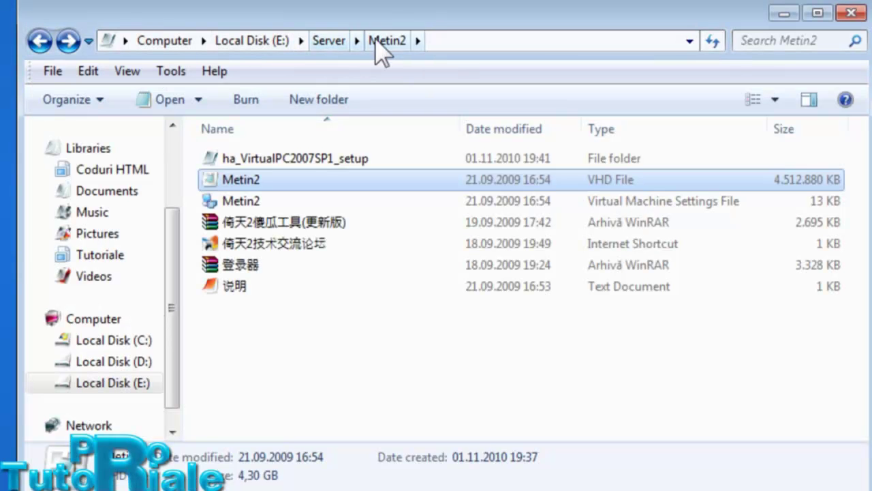
- Reopen the Metin2 folder and replace the duplicated Server in the absolute path with Metin2
{"action": "left_click", "coordinate": [39, 41]}
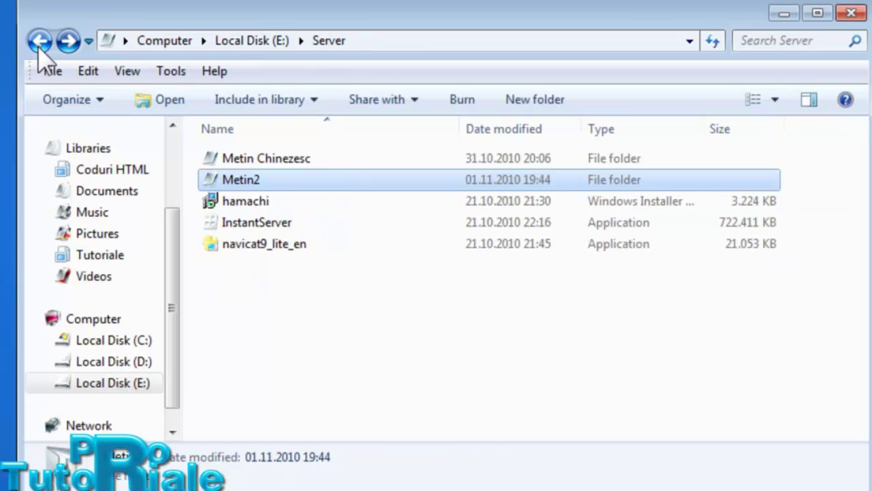
{"action": "double_click", "coordinate": [239, 179]}
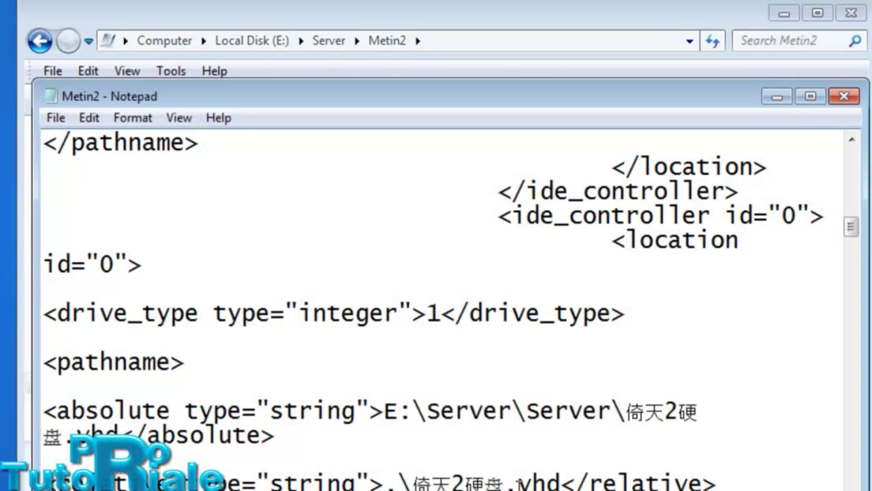
{"action": "left_click_drag", "start_coordinate": [611, 414], "coordinate": [531, 421]}
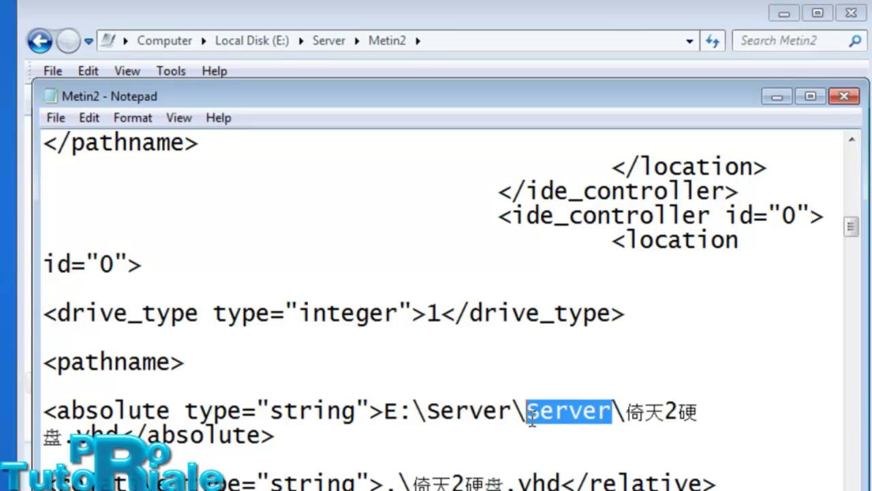
{"action": "type", "text": "Metin2"}
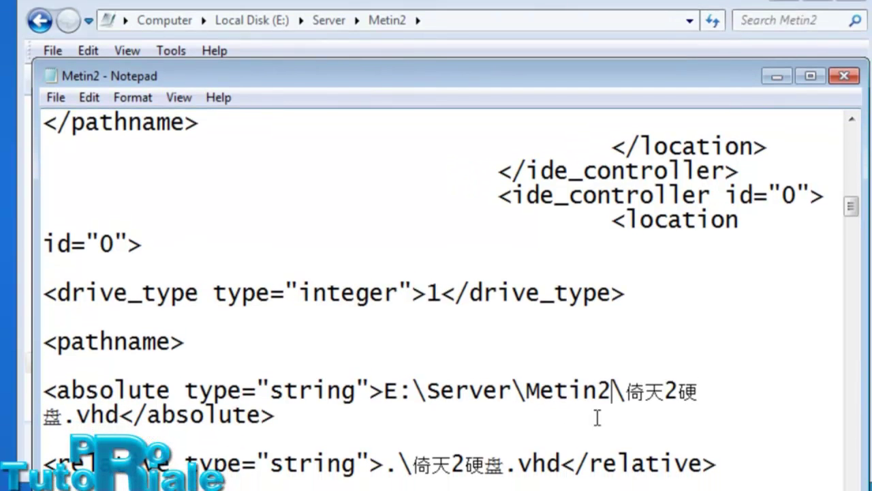
- Compare the path's Chinese file name against the Metin2 .vmc and VHD files in Explorer
{"action": "left_click_drag", "start_coordinate": [624, 391], "coordinate": [700, 391]}
{"action": "left_click", "coordinate": [467, 23]}
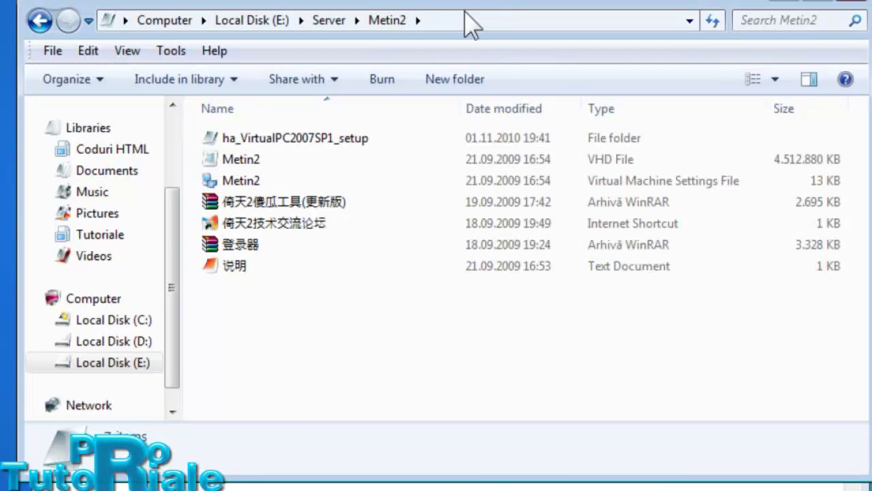
{"action": "left_click", "coordinate": [293, 181]}
{"action": "left_click", "coordinate": [541, 160]}
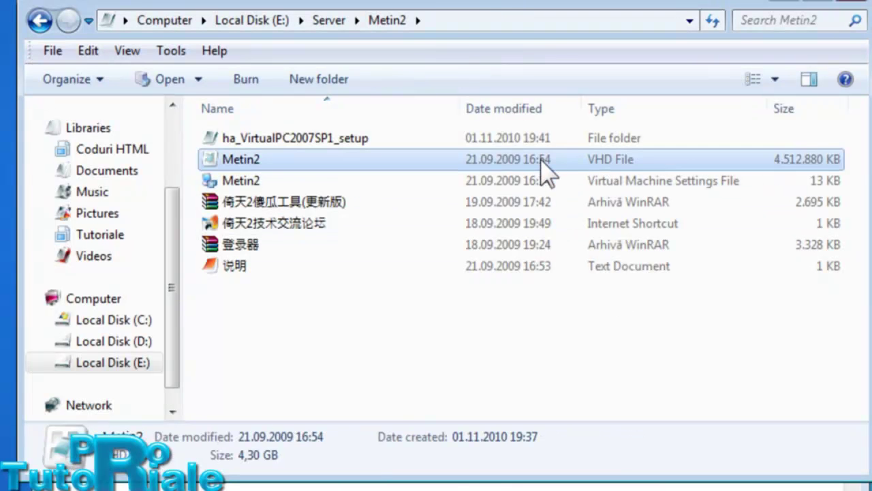
{"action": "key", "text": "alt+Tab"}
- Rename the Chinese VHD file name to Metin2 in both absolute and relative paths, then close Notepad
{"action": "left_click_drag", "start_coordinate": [622, 351], "coordinate": [65, 369]}
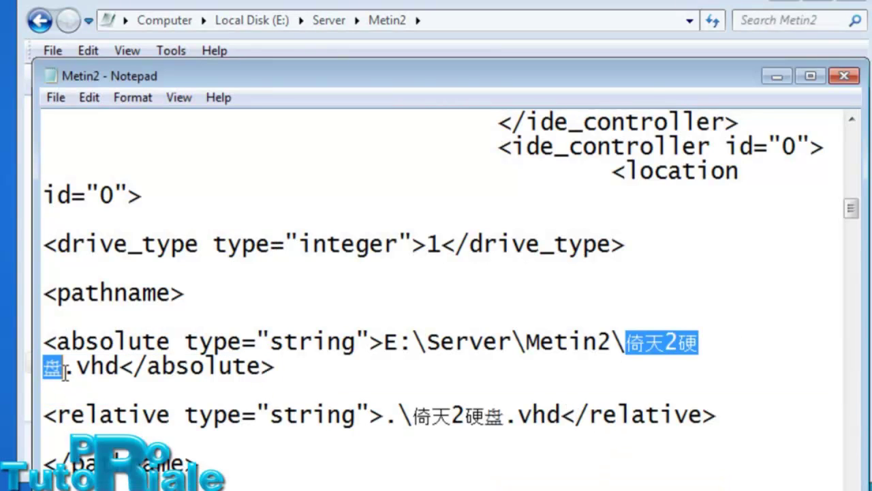
{"action": "type", "text": "Metin2"}
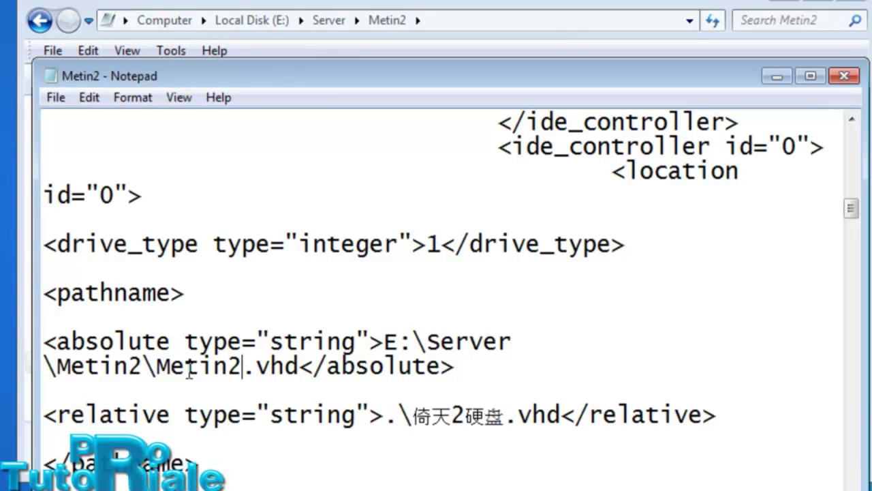
{"action": "left_click_drag", "start_coordinate": [412, 416], "coordinate": [504, 417]}
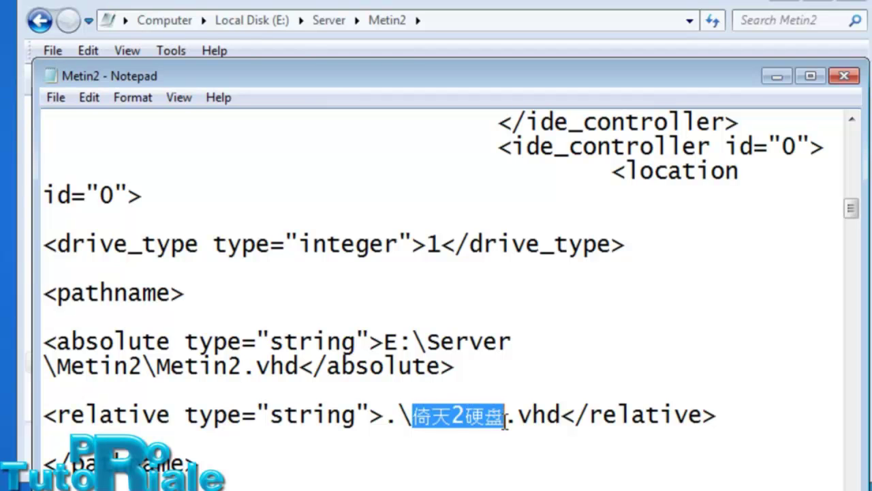
{"action": "type", "text": "Metin2"}
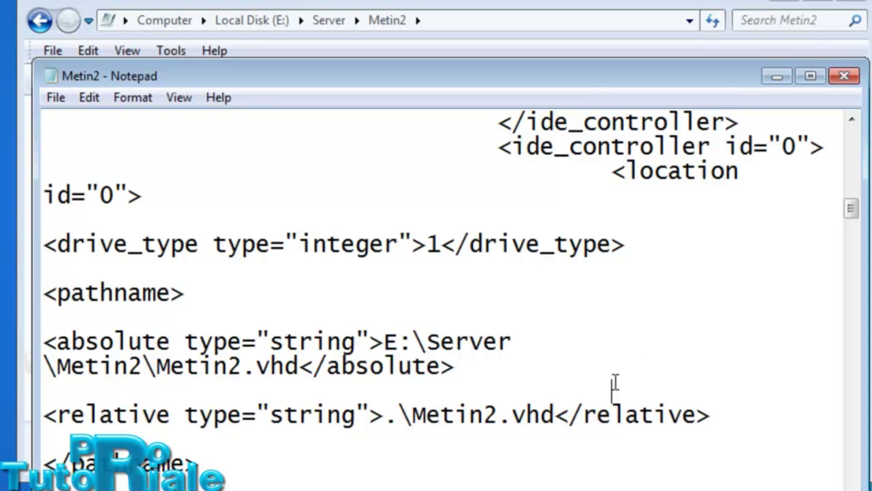
{"action": "left_click", "coordinate": [843, 77]}
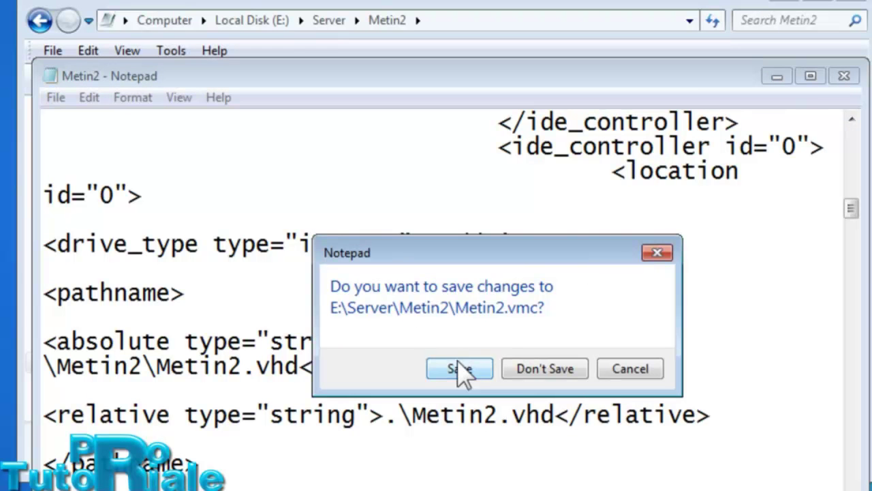